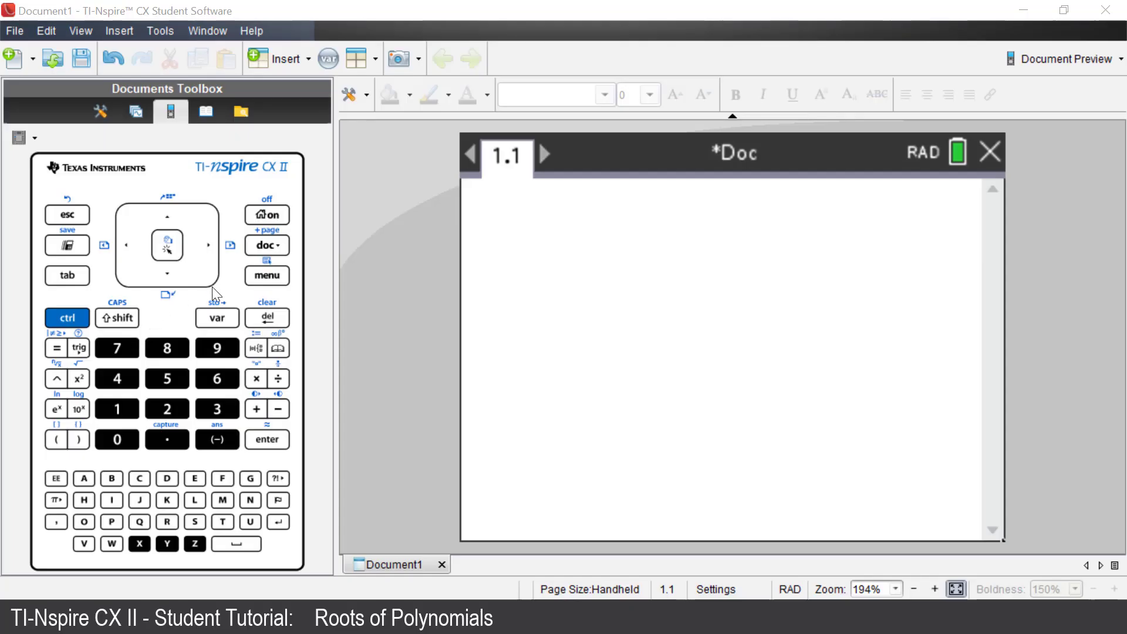
# Open the Algebra › Polynomial Tools submenu from the calculator menu
pyautogui.click(261, 283)
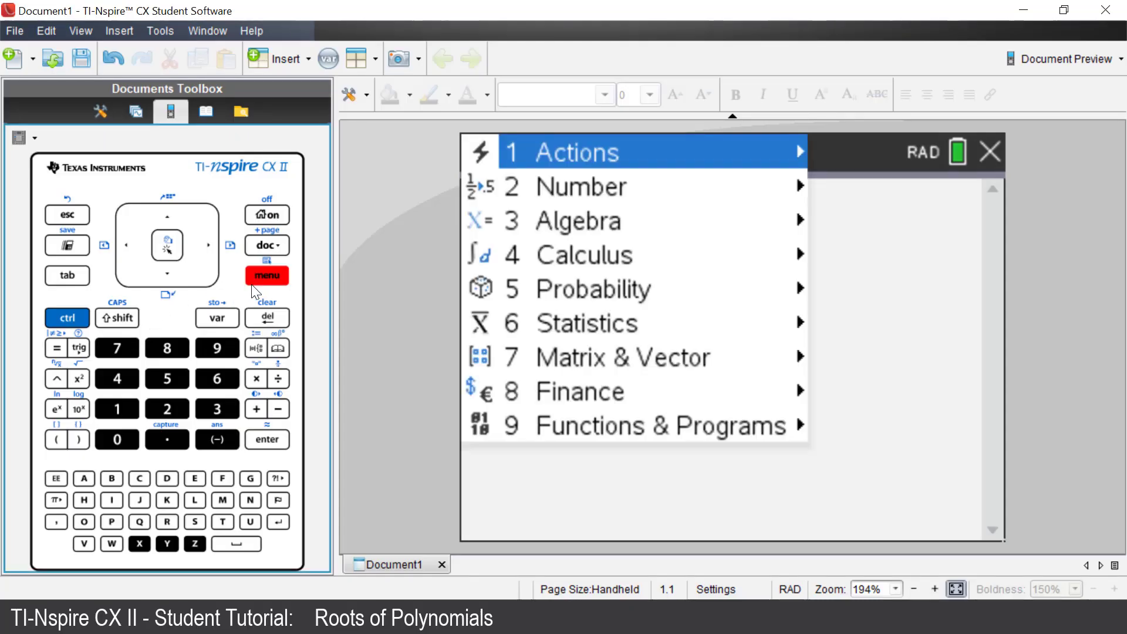
pyautogui.click(169, 277)
pyautogui.click(169, 277)
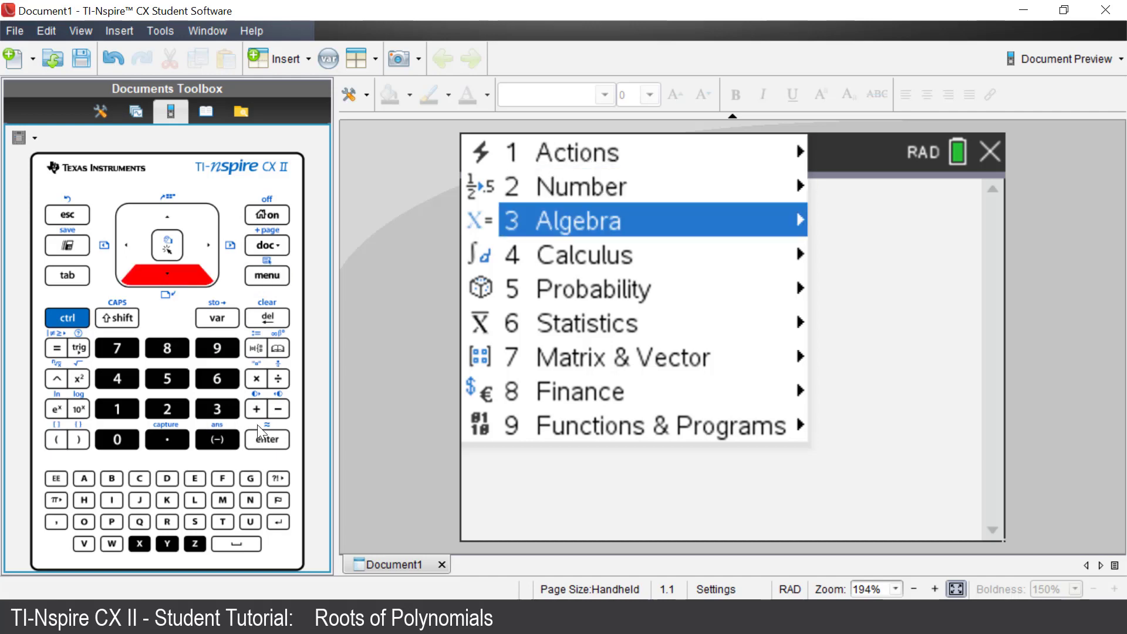
pyautogui.click(263, 440)
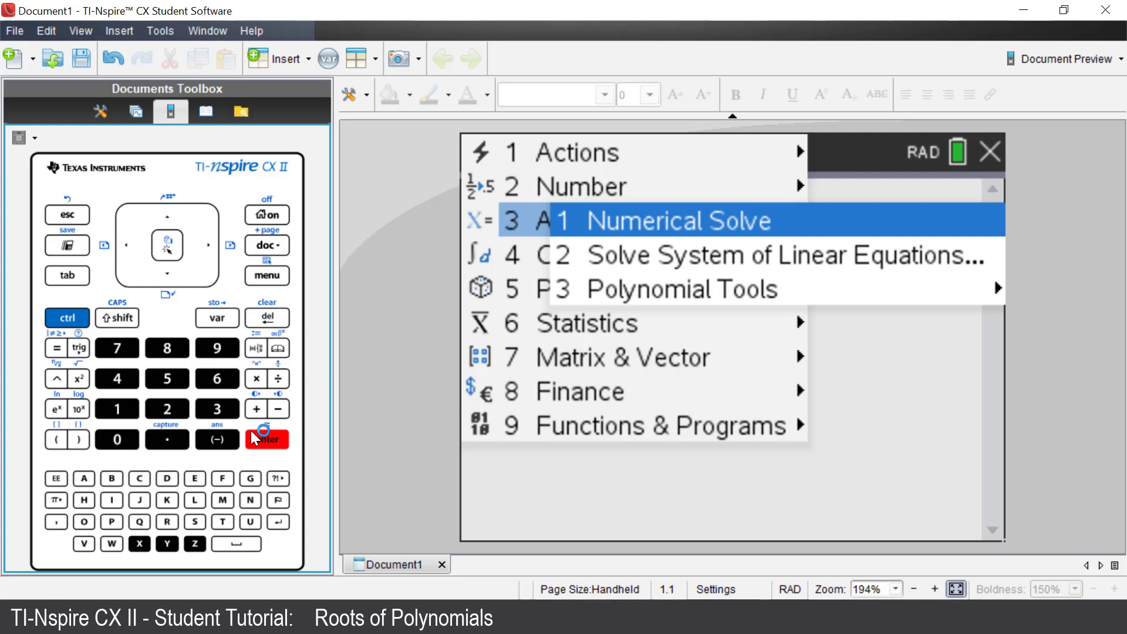
pyautogui.click(169, 275)
pyautogui.click(168, 275)
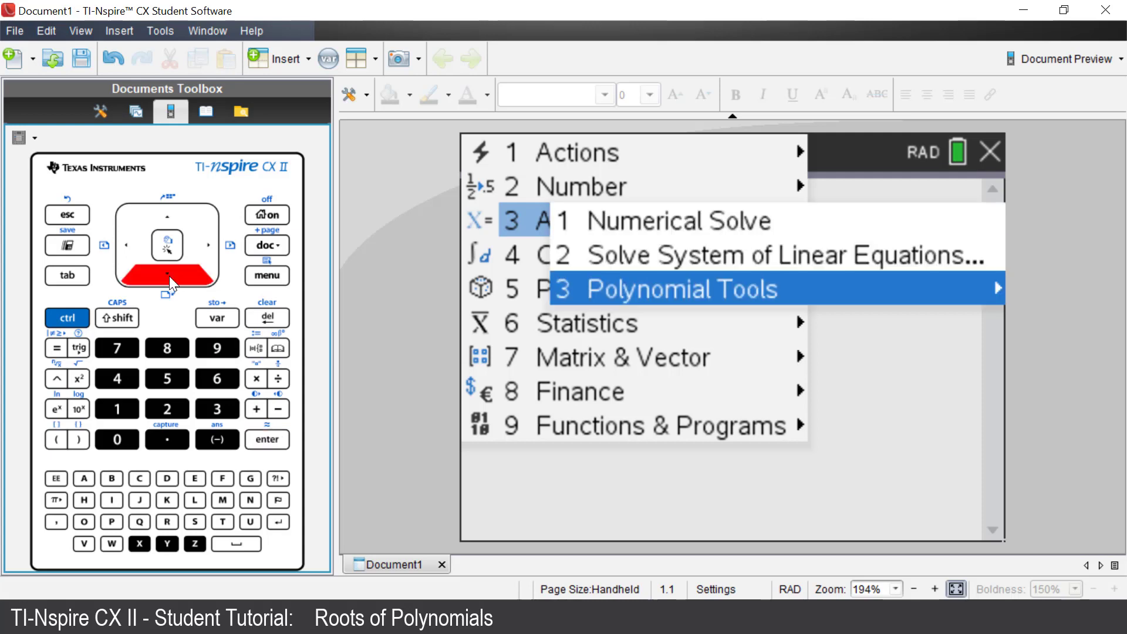
pyautogui.click(267, 440)
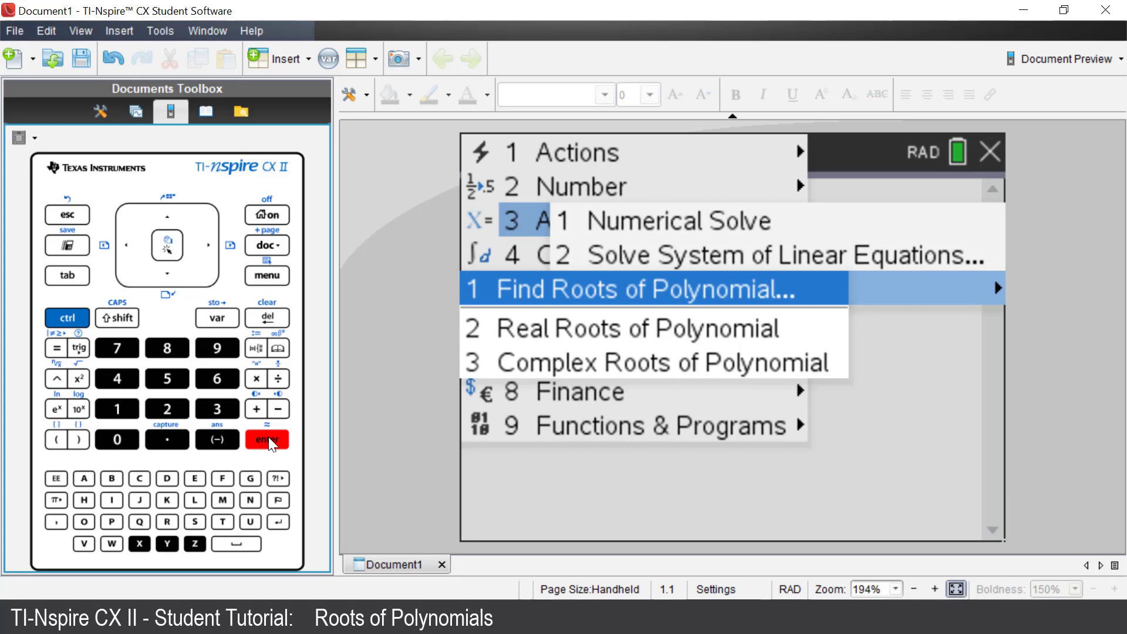
# Choose Find Roots of Polynomial with degree 2 and enter coefficients 1, −6 and 8
pyautogui.click(270, 442)
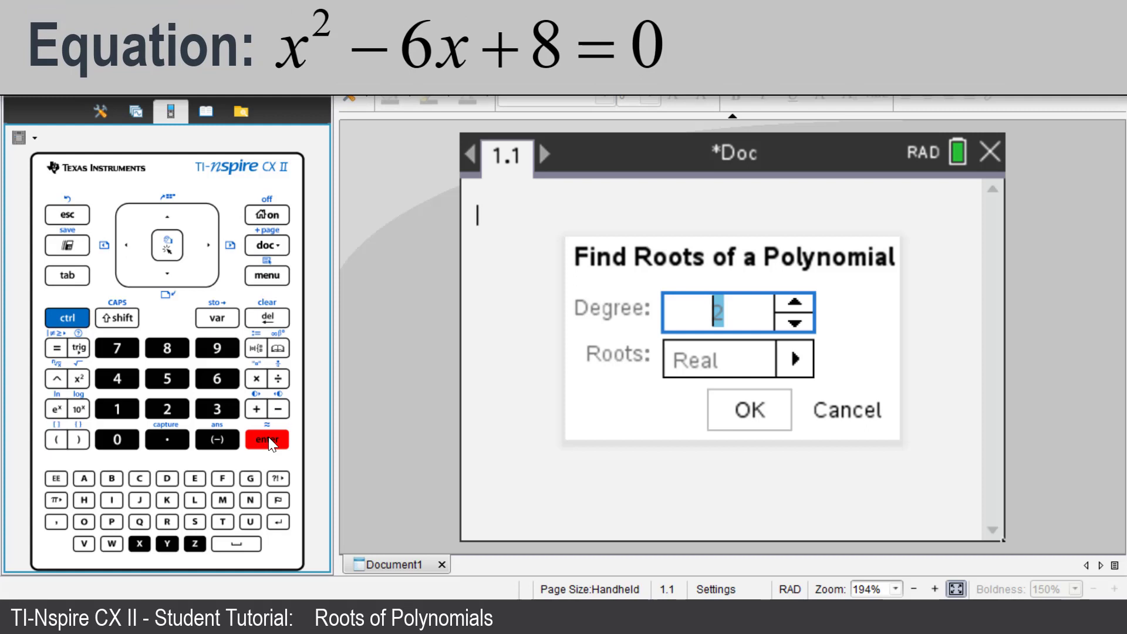
pyautogui.click(268, 440)
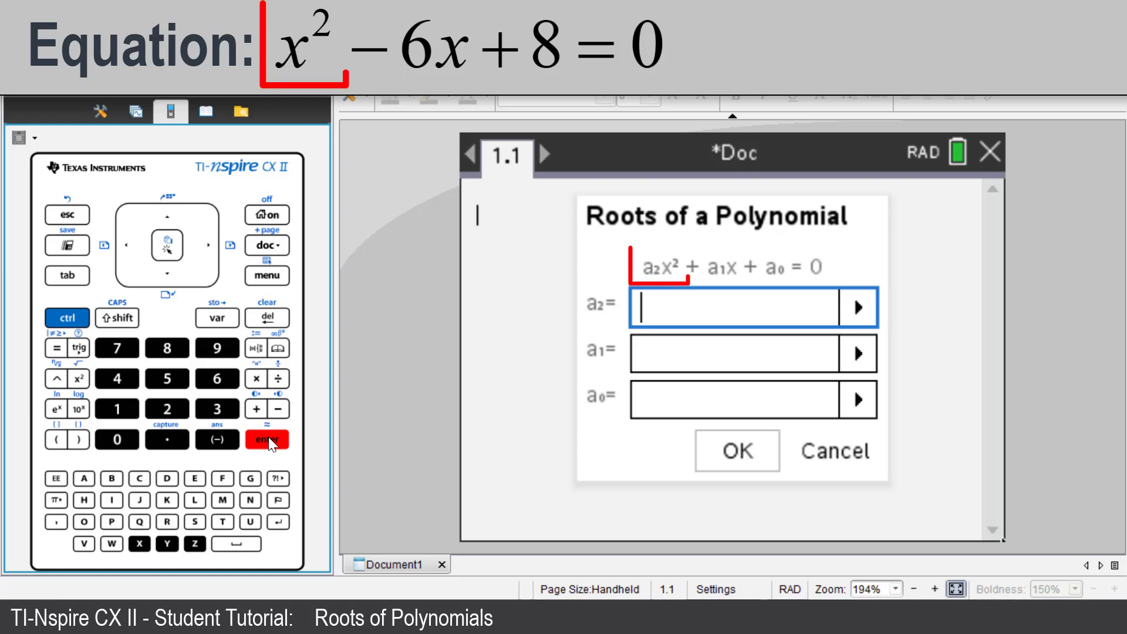
pyautogui.click(134, 413)
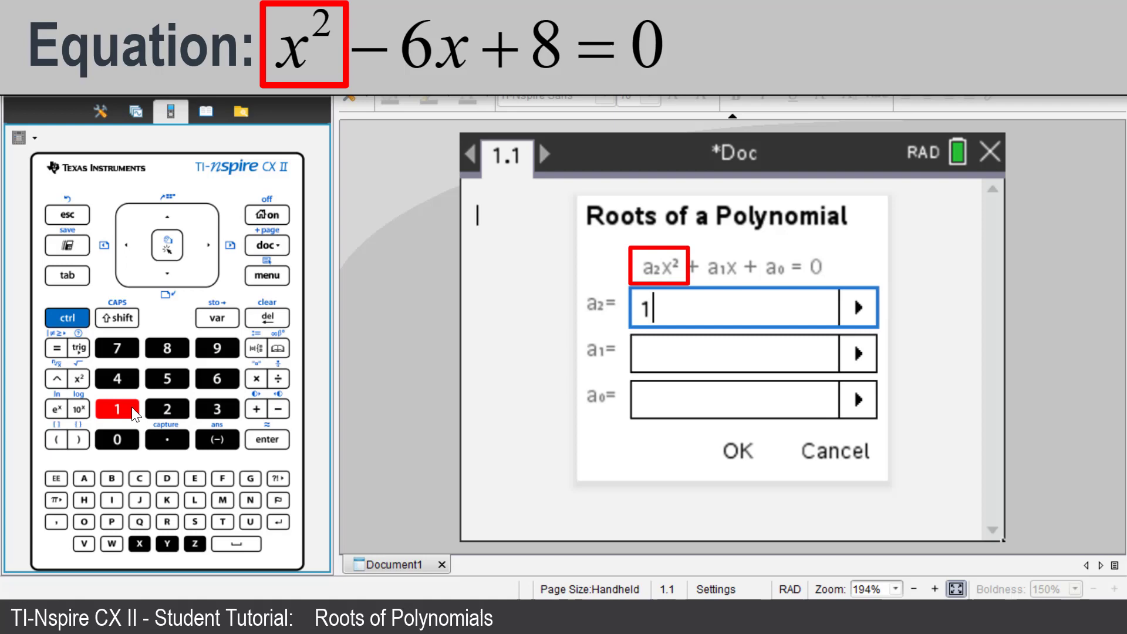
pyautogui.click(79, 277)
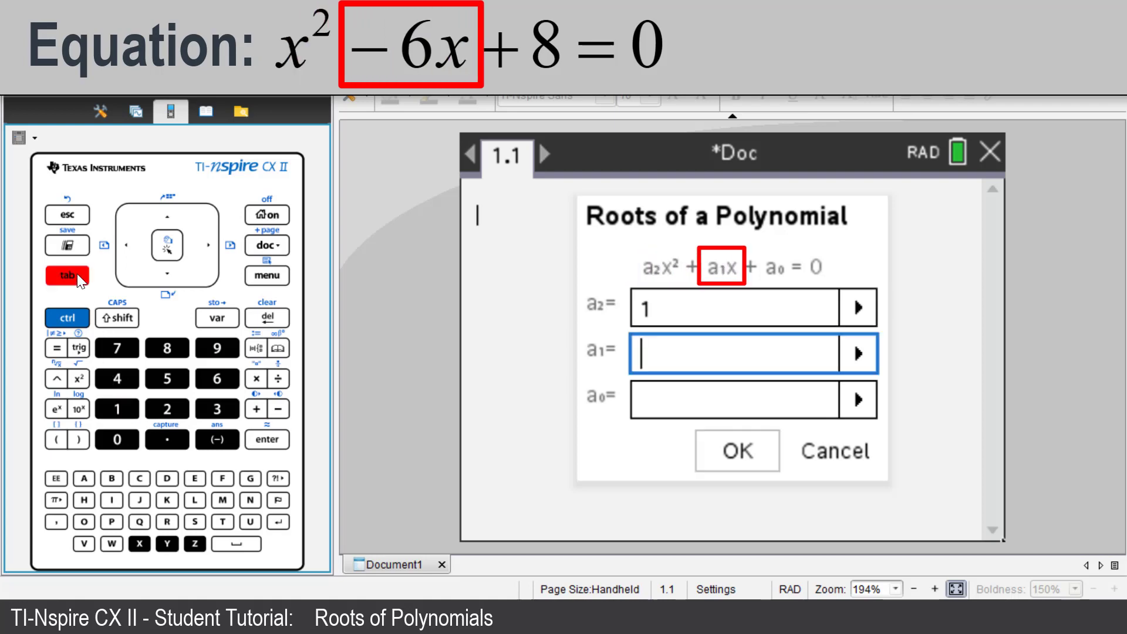
pyautogui.click(213, 440)
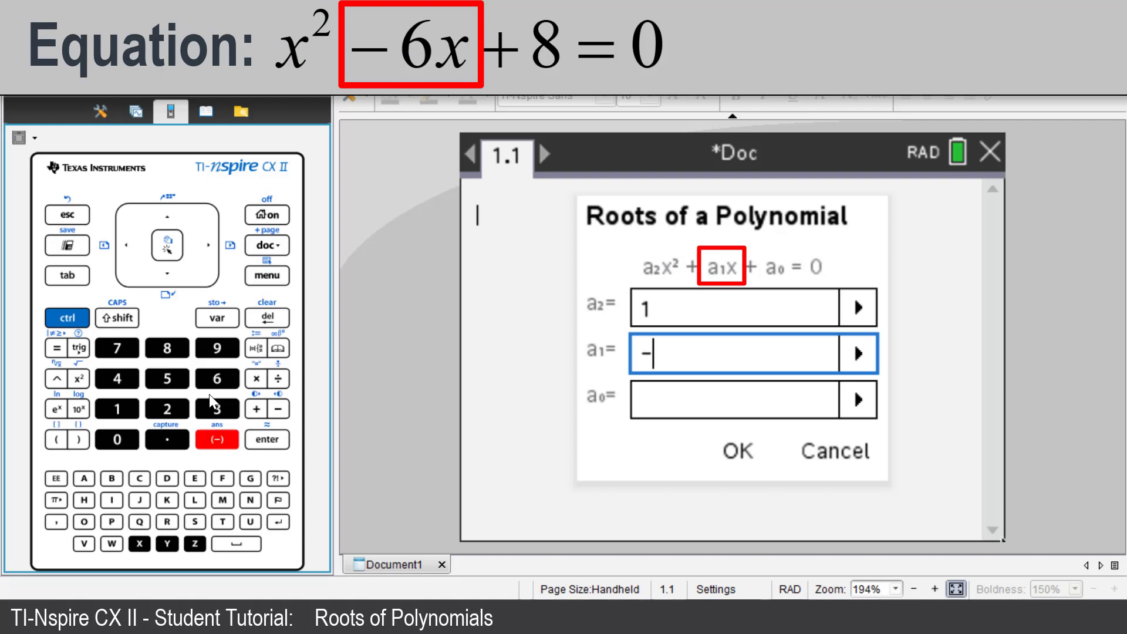
pyautogui.click(208, 380)
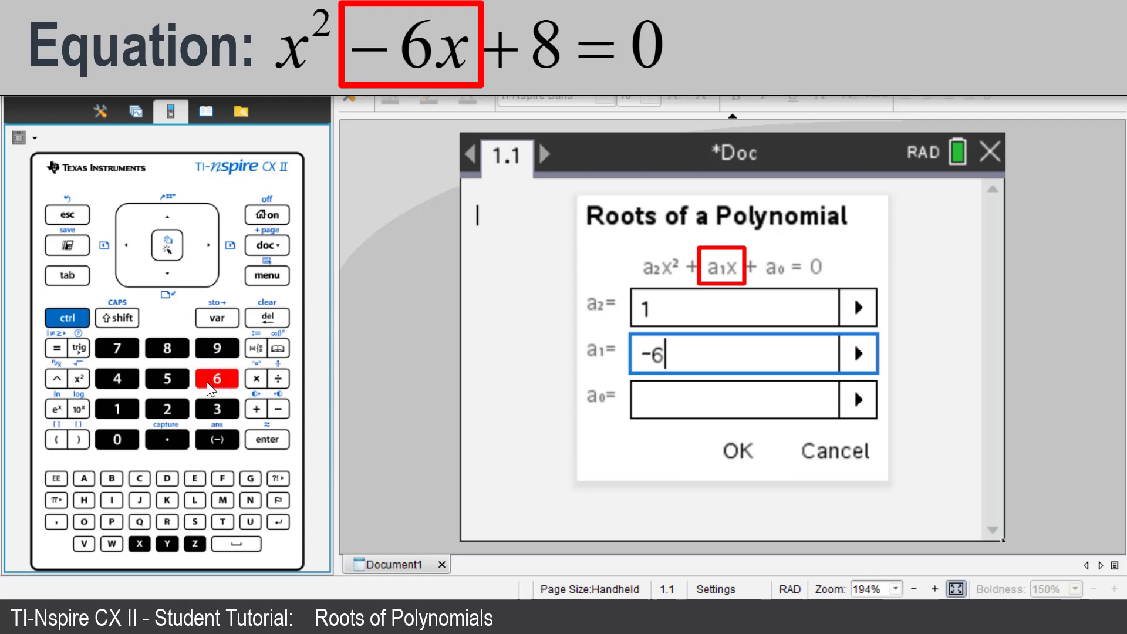
pyautogui.click(164, 280)
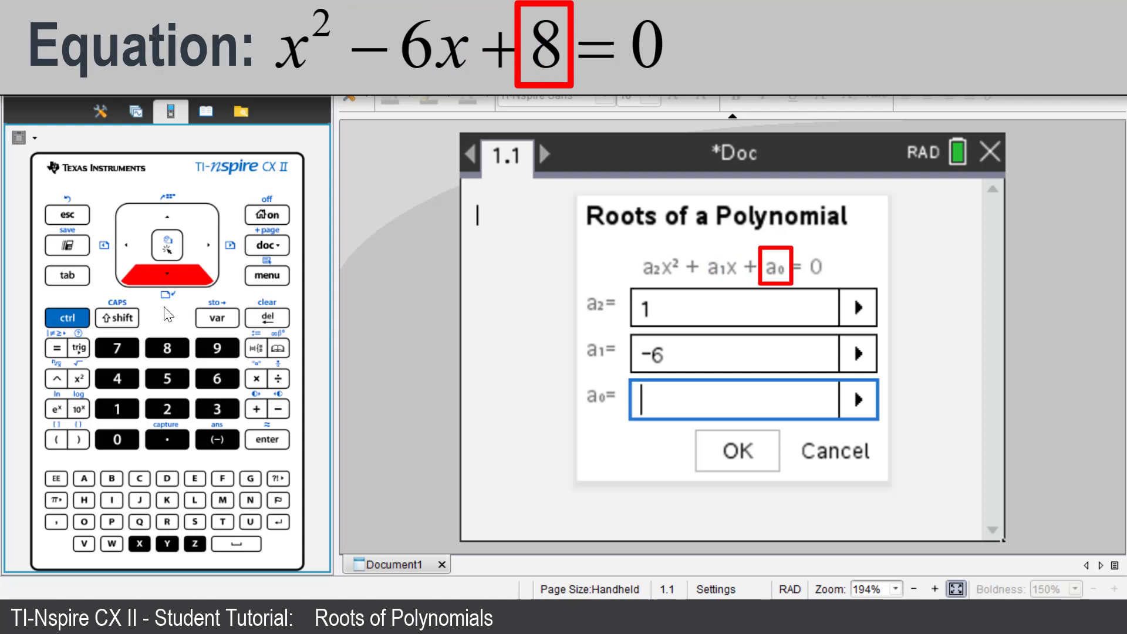
pyautogui.click(168, 349)
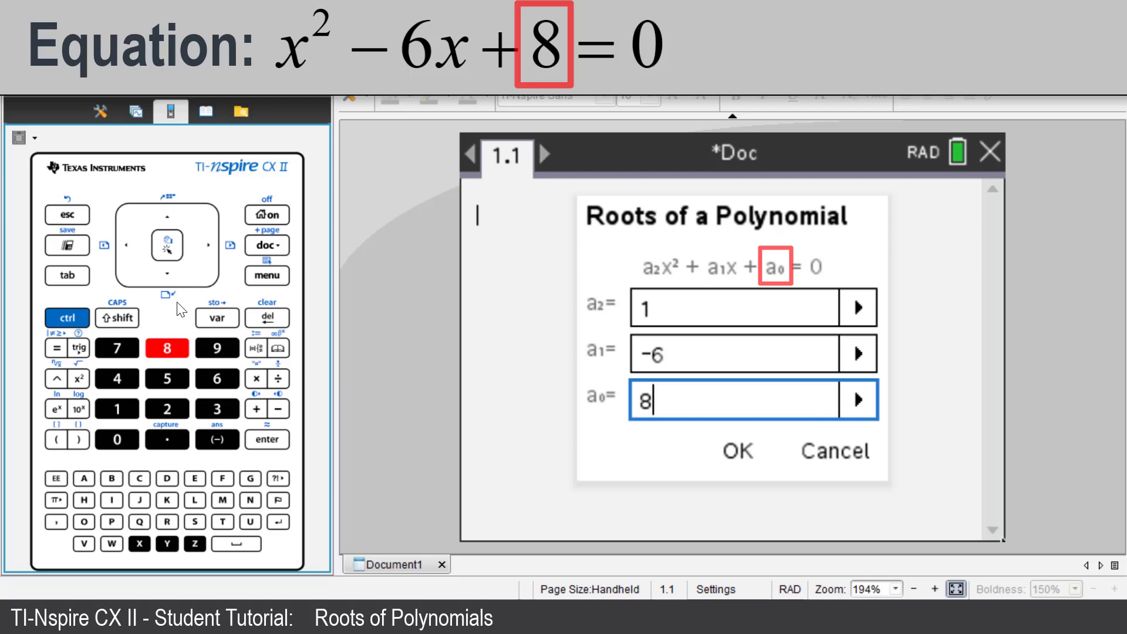
pyautogui.click(172, 284)
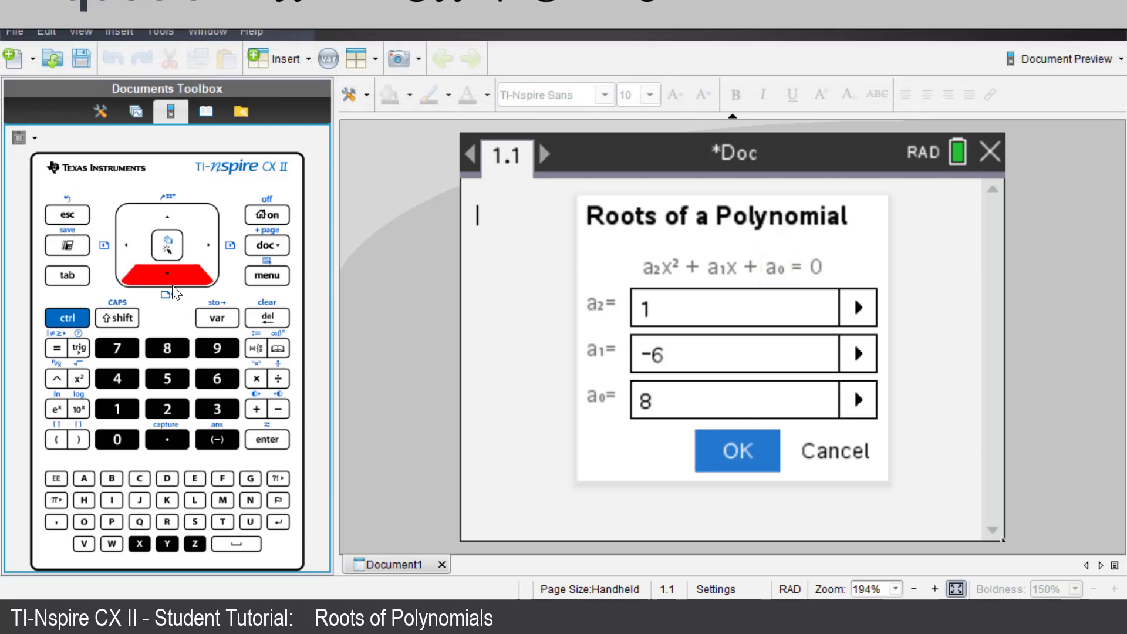
# Insert polyRoots(x²−6x+8, x) on the page and evaluate it to {2,4}
pyautogui.click(258, 442)
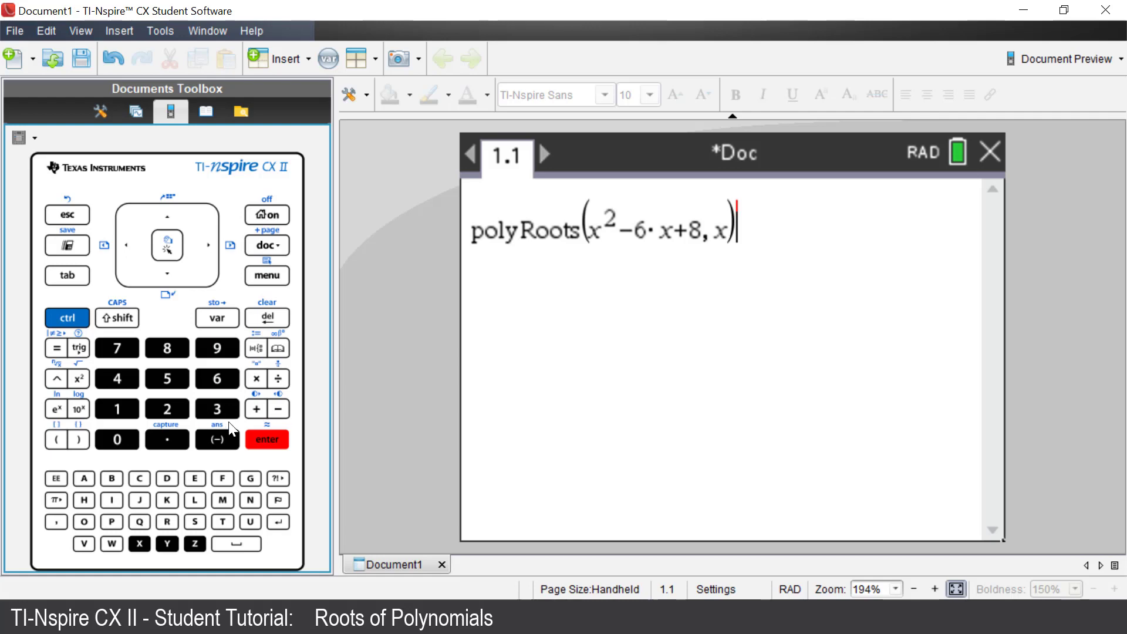
pyautogui.click(256, 441)
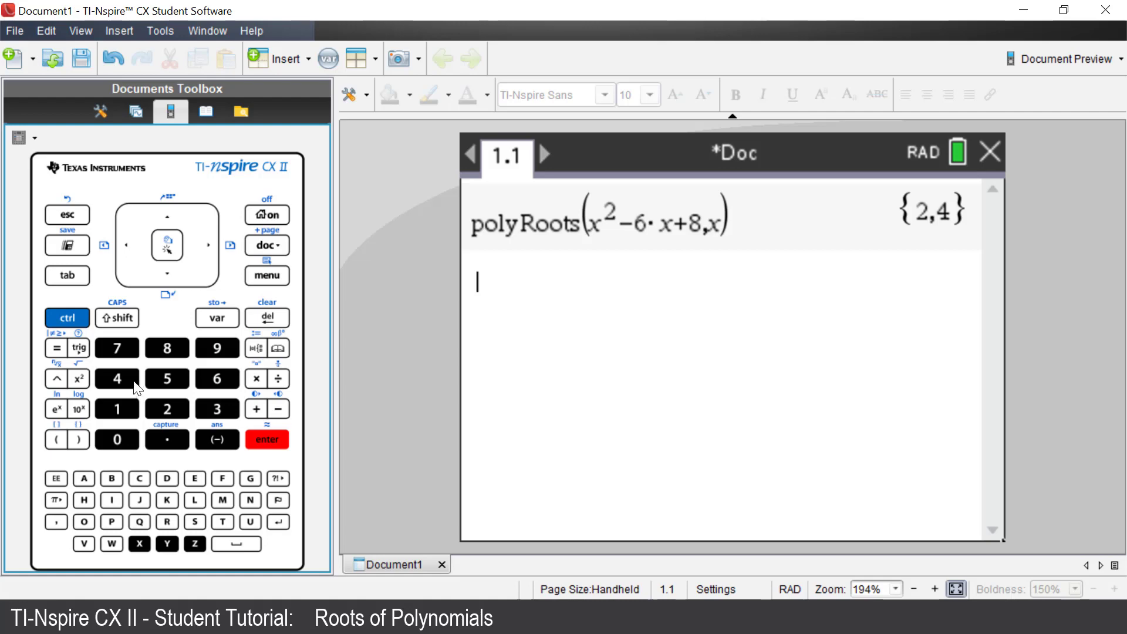
pyautogui.click(75, 316)
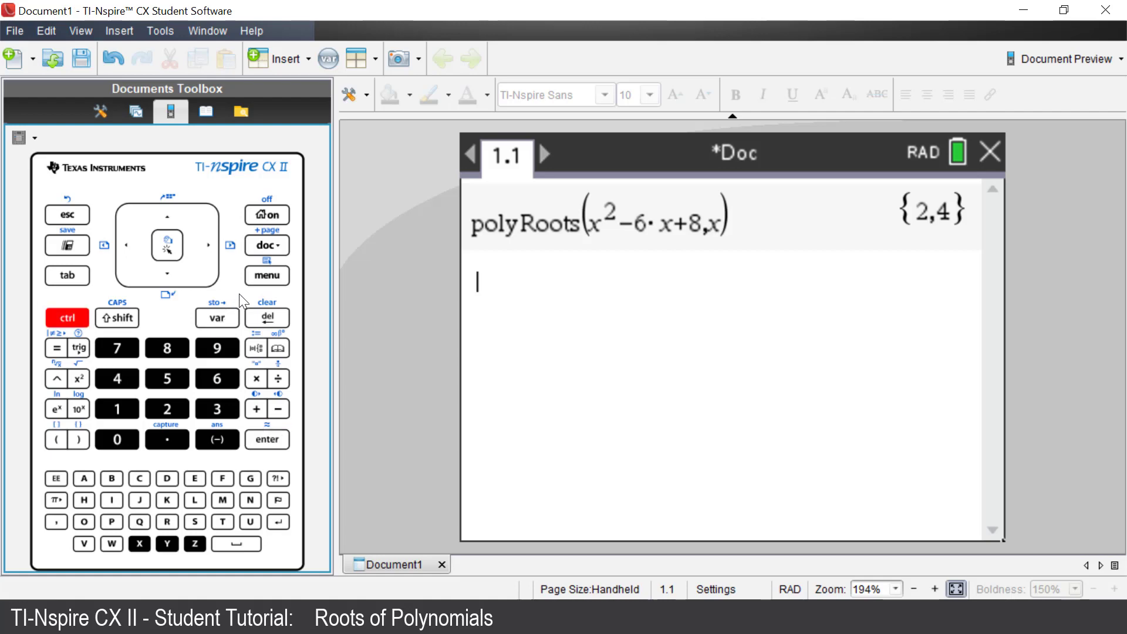
pyautogui.click(263, 276)
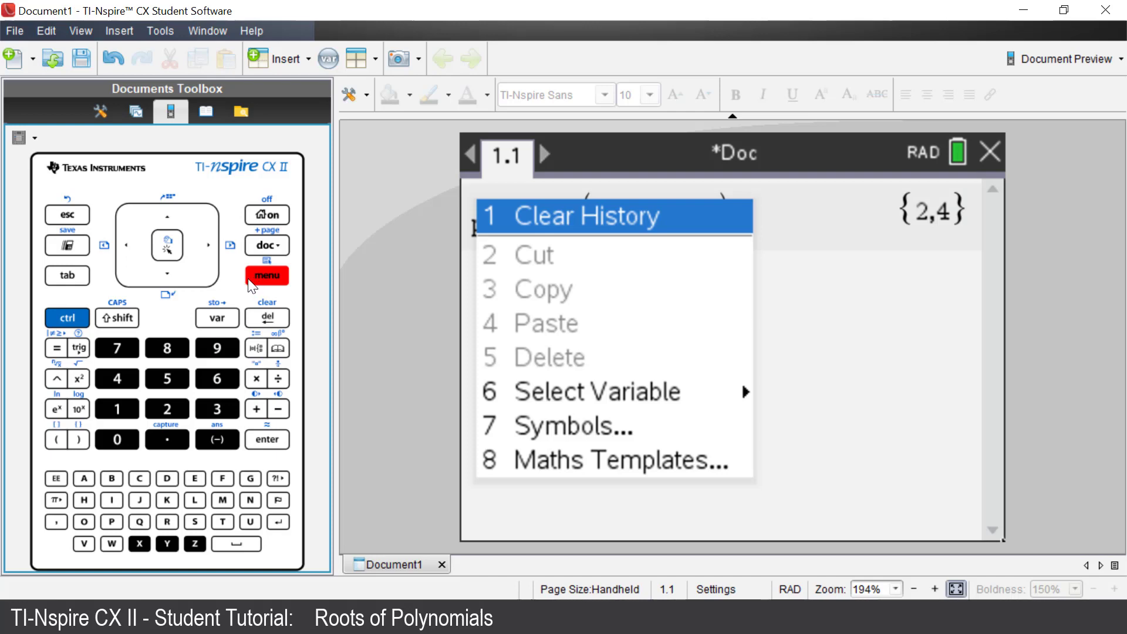
pyautogui.click(82, 215)
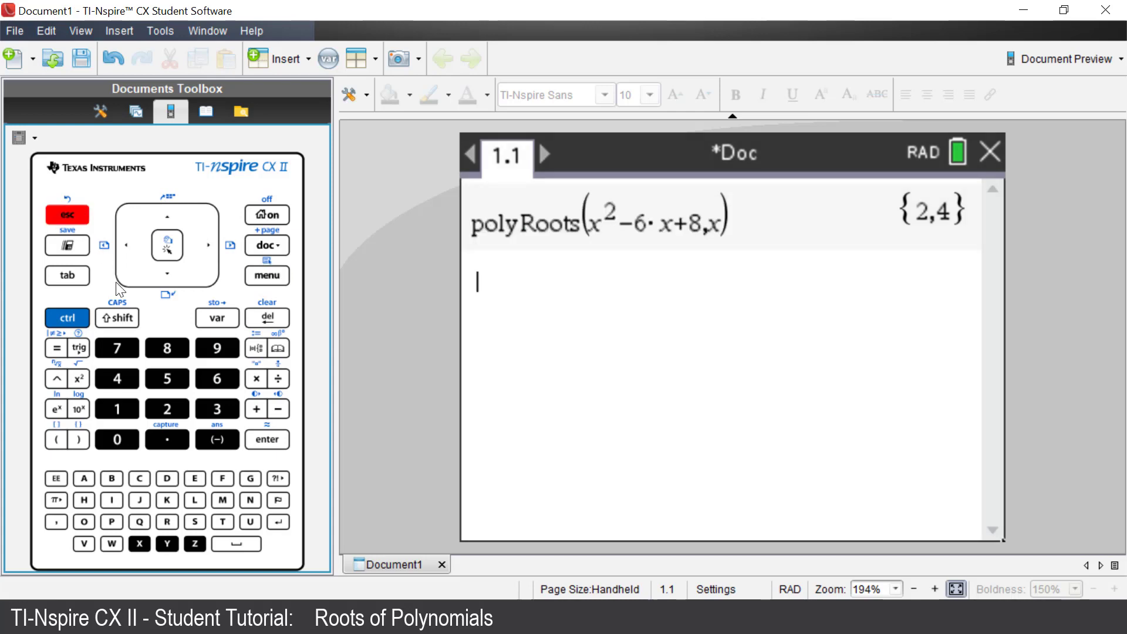
# Type x²−6x+8 on a new entry line below the {2,4} result
pyautogui.click(139, 544)
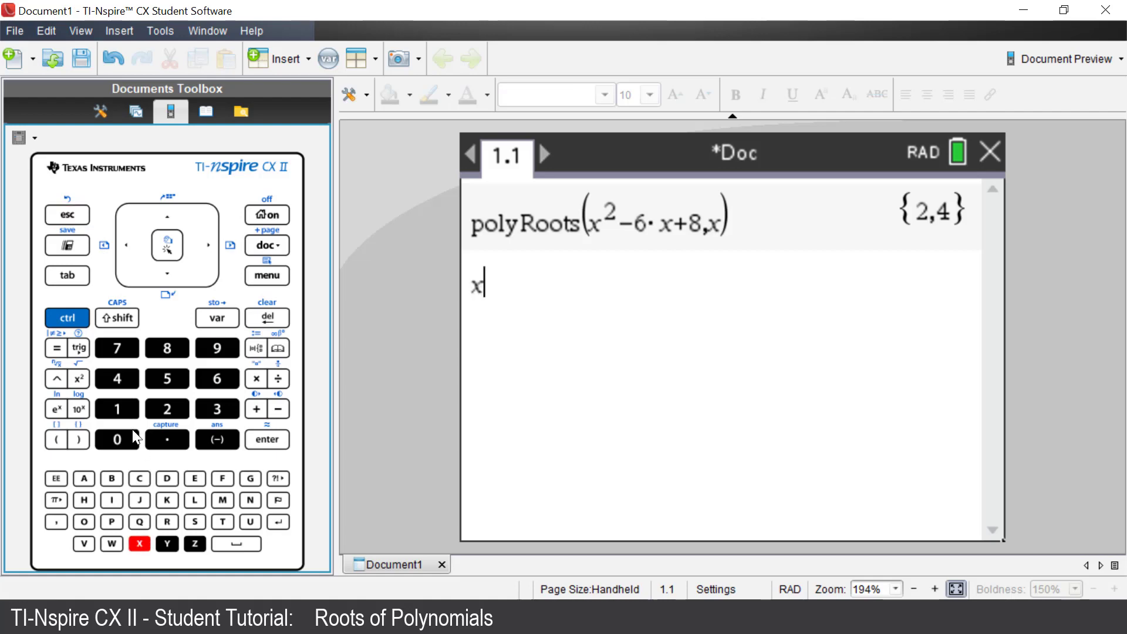
pyautogui.click(82, 377)
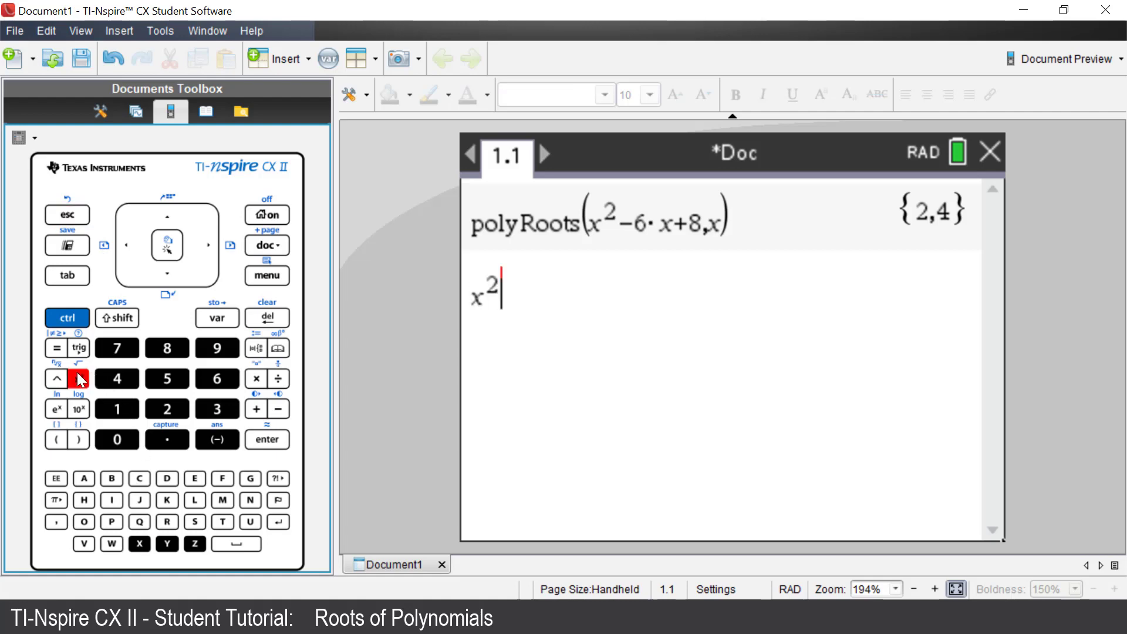
pyautogui.click(279, 412)
pyautogui.click(223, 382)
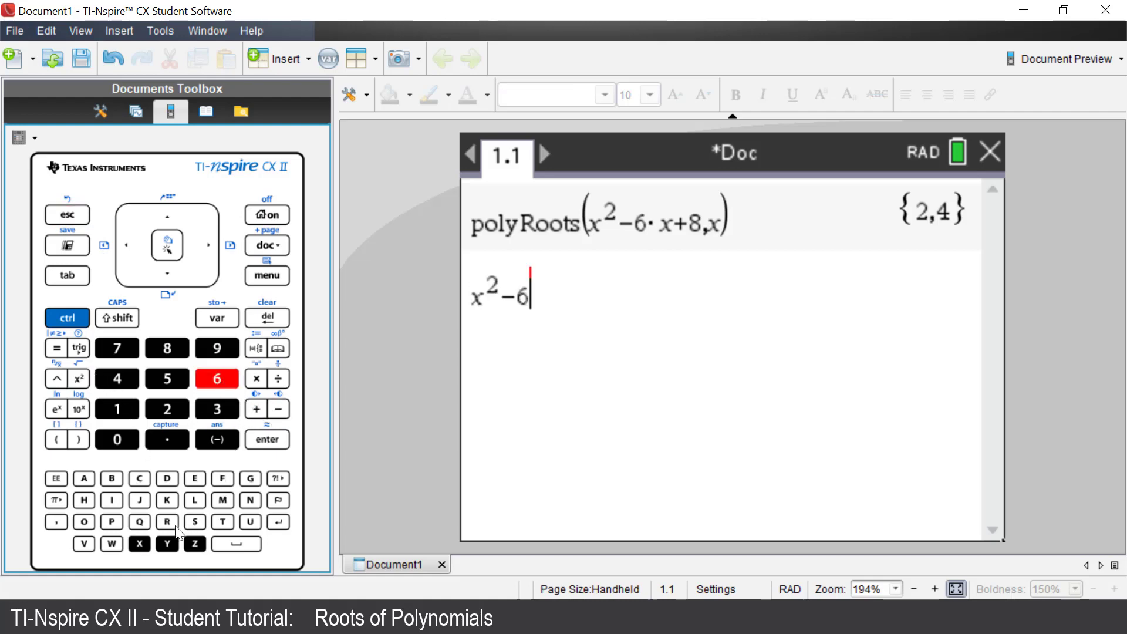
pyautogui.click(140, 544)
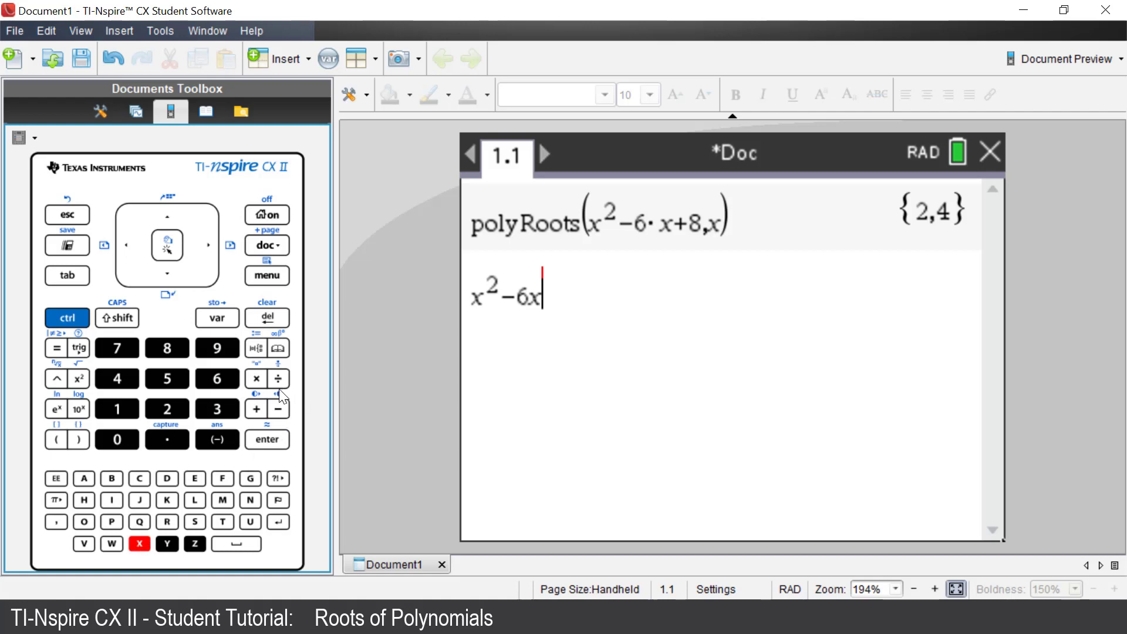
pyautogui.click(256, 409)
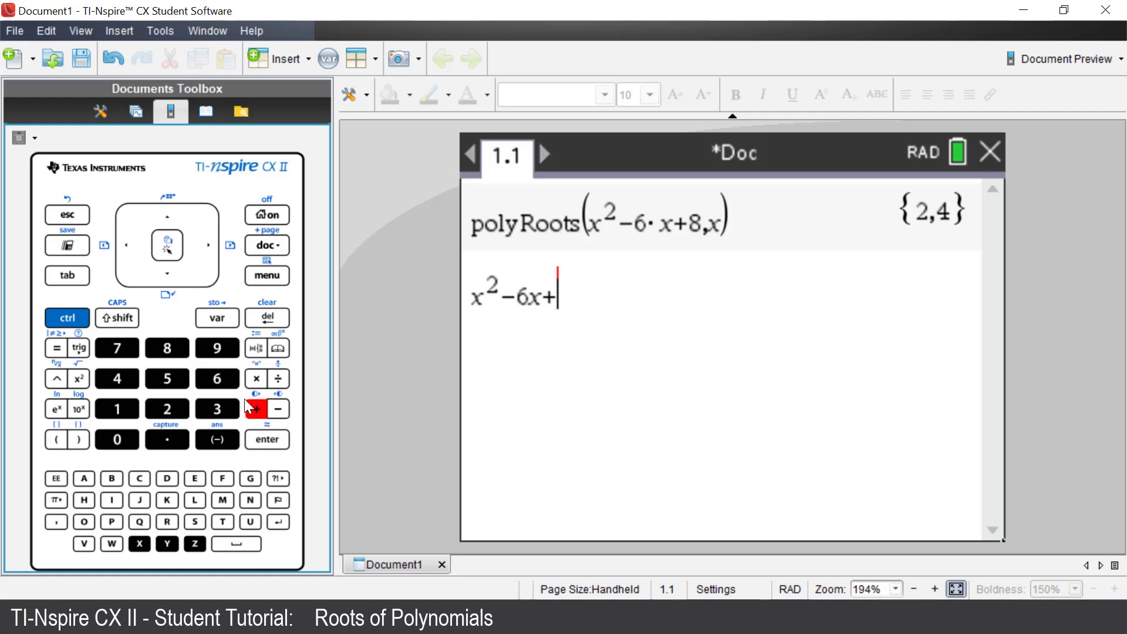
pyautogui.click(166, 350)
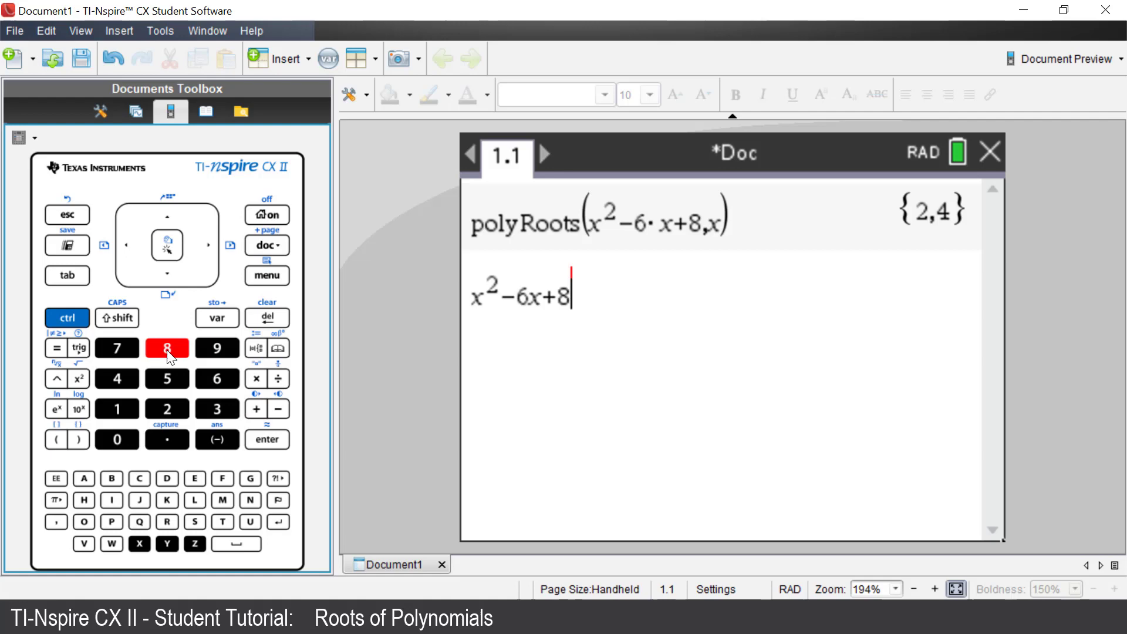
pyautogui.click(76, 324)
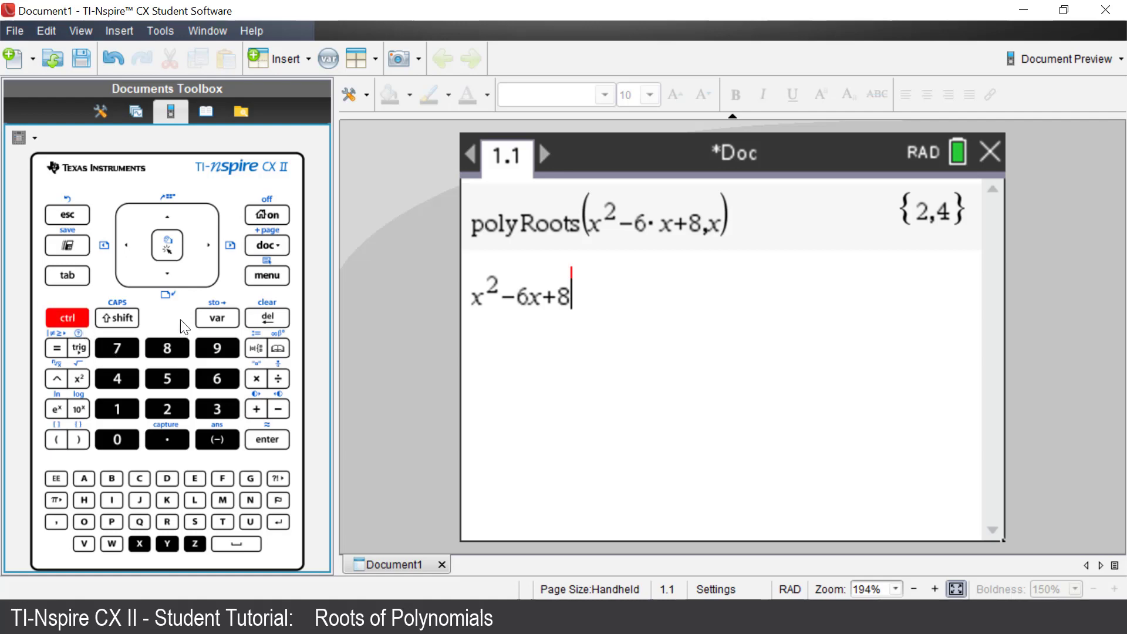
# Open Maths Actions › Find Roots of Polynomial for x²−6x+8
pyautogui.click(255, 282)
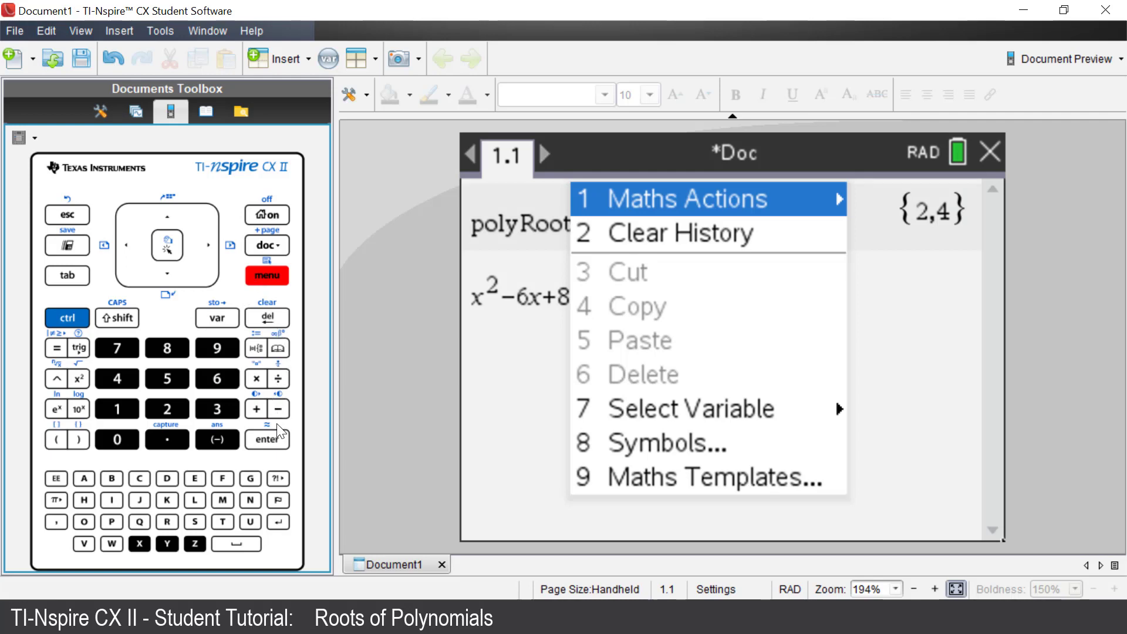
pyautogui.click(277, 438)
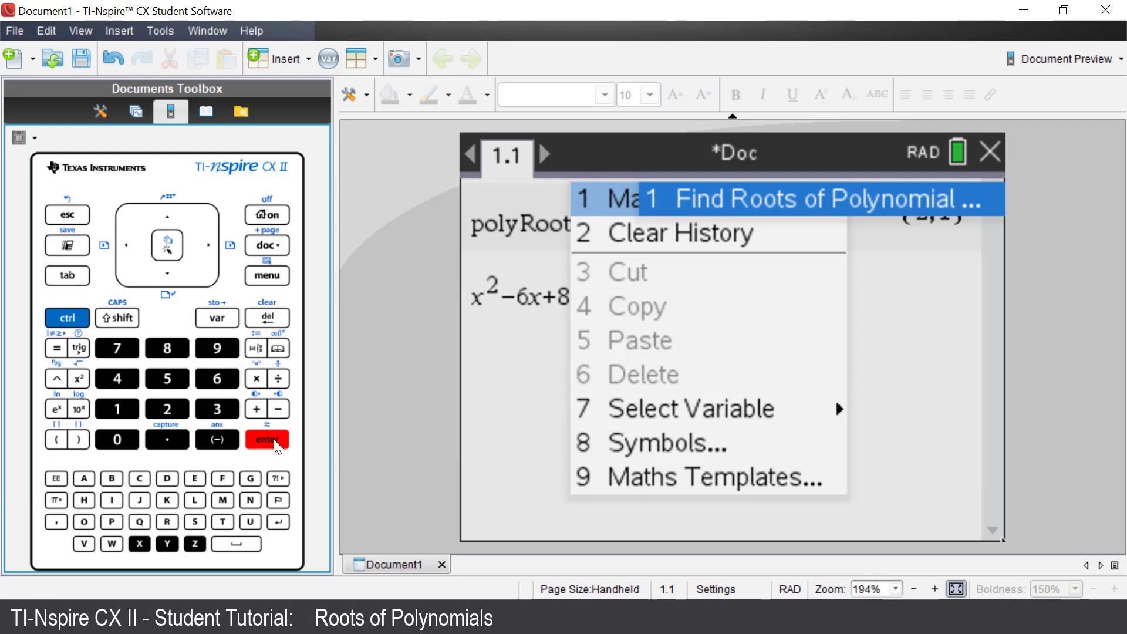
pyautogui.click(275, 440)
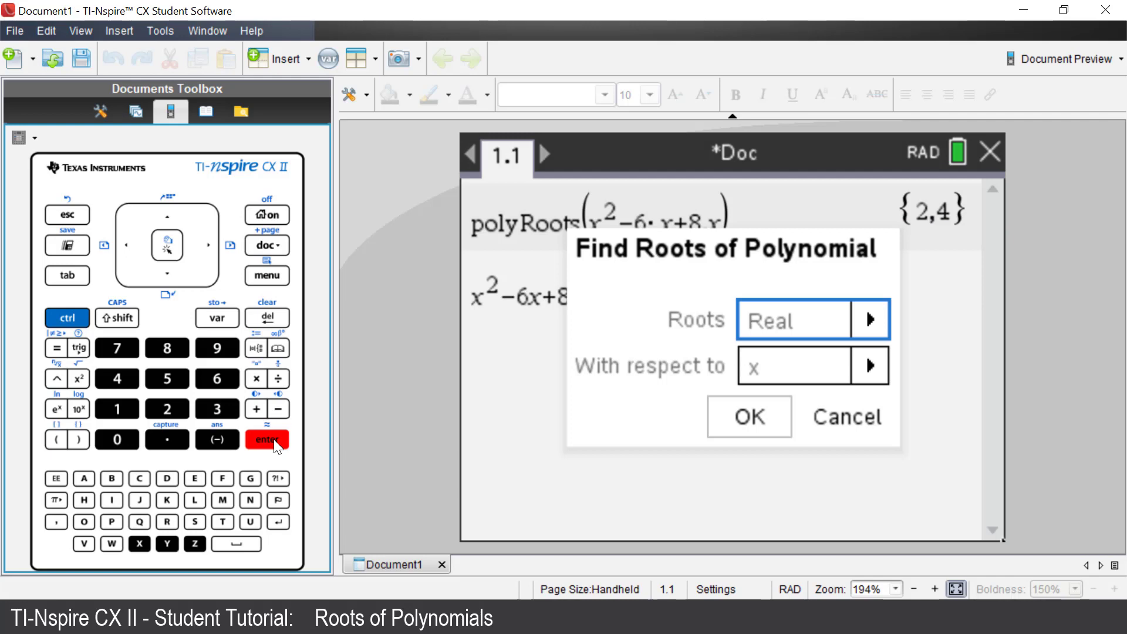
# Accept real roots in x and evaluate the second polyRoots entry, giving {2,4}
pyautogui.click(276, 444)
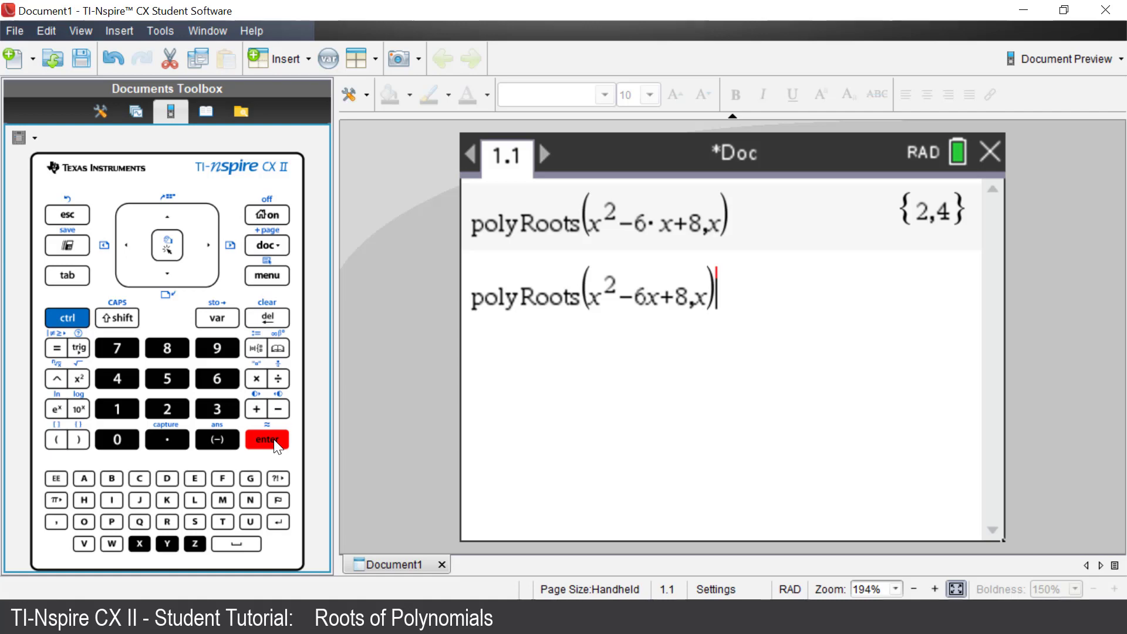
pyautogui.click(277, 444)
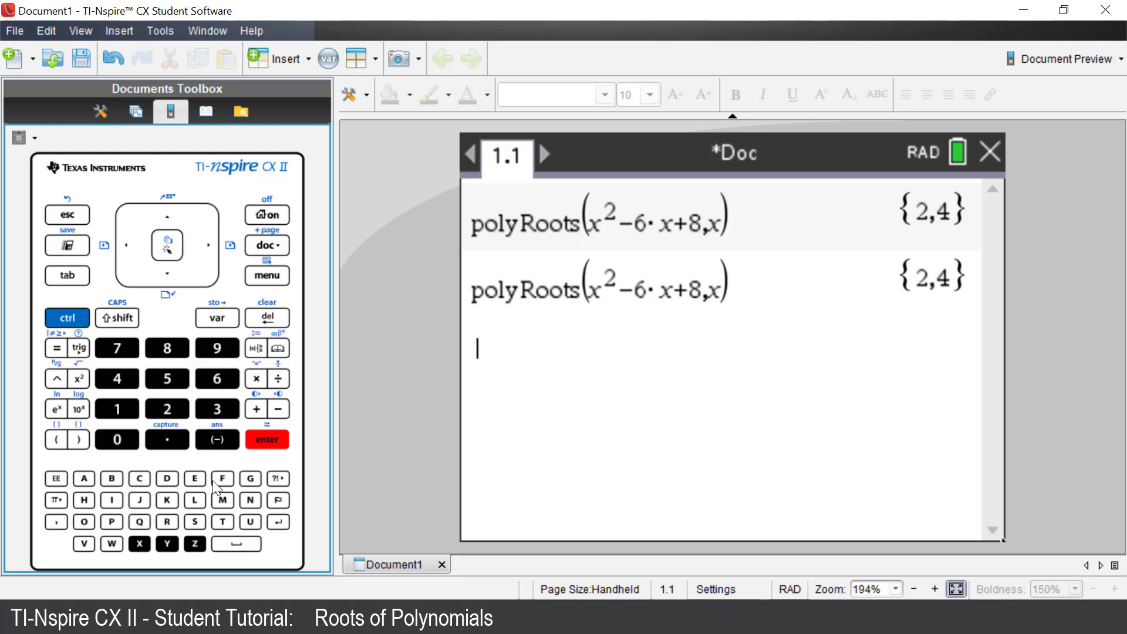
# Start a new entry with p(x):= using the keypad
pyautogui.click(116, 518)
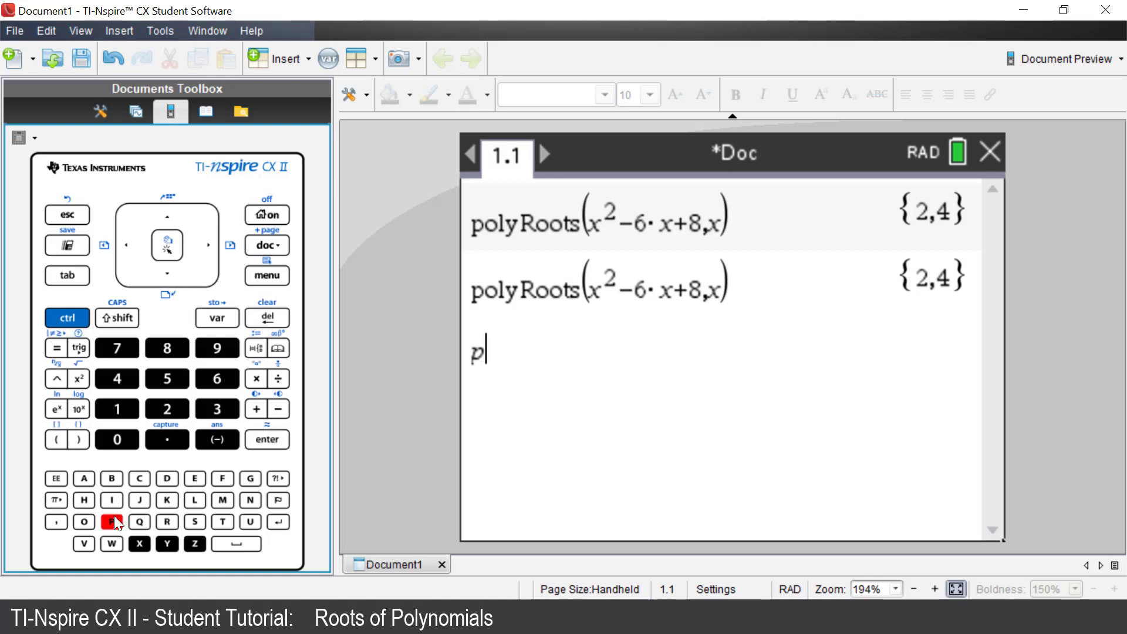
pyautogui.click(56, 438)
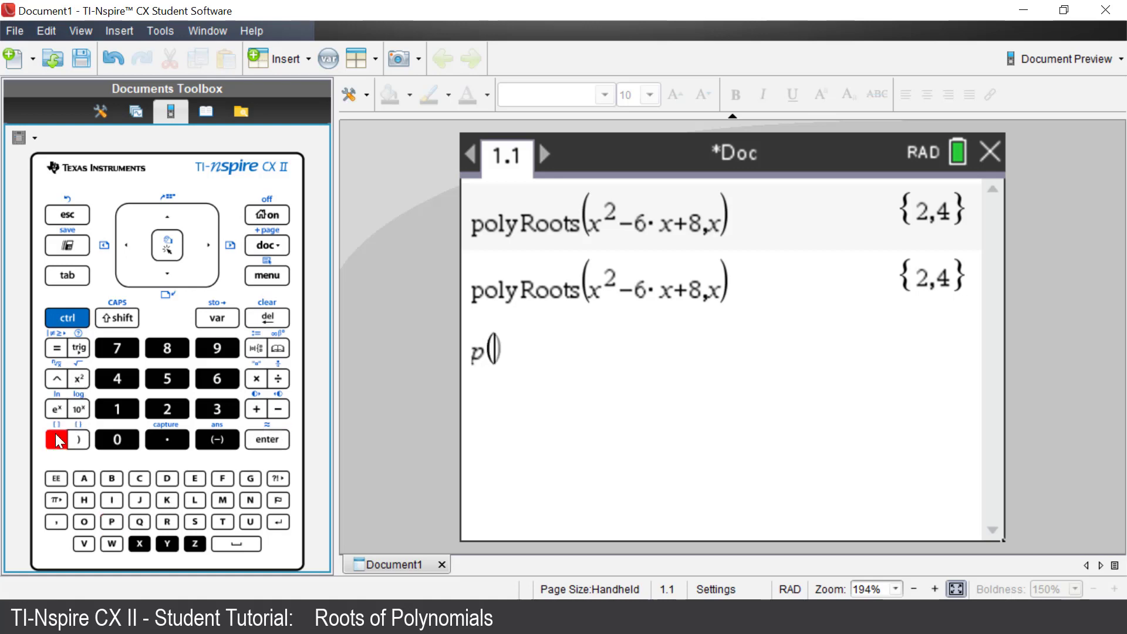
pyautogui.click(140, 544)
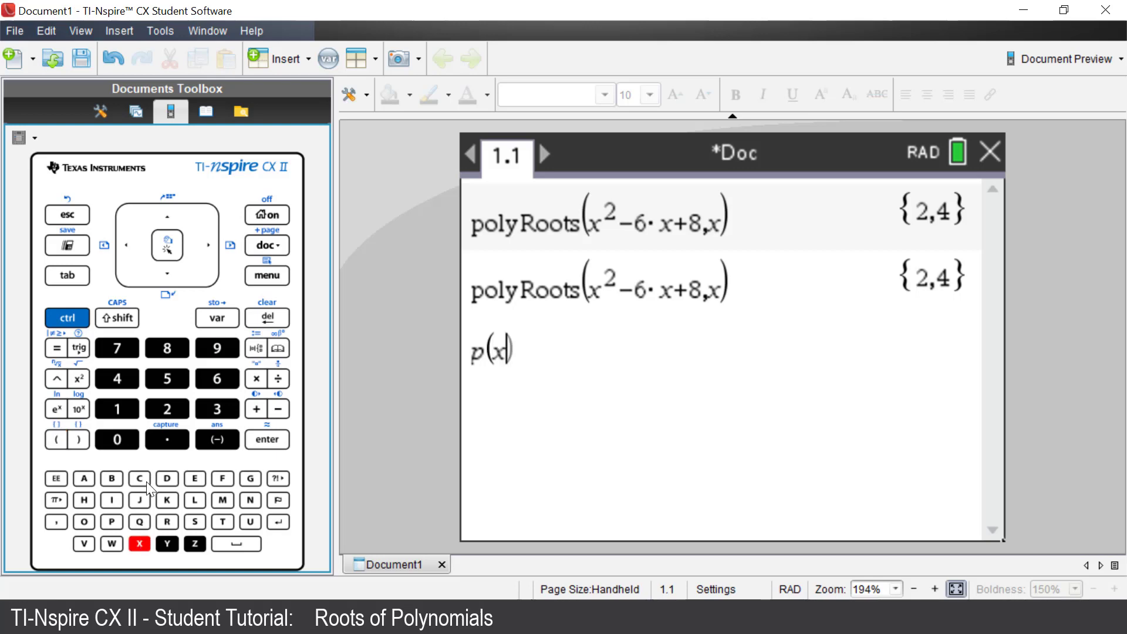
pyautogui.click(212, 252)
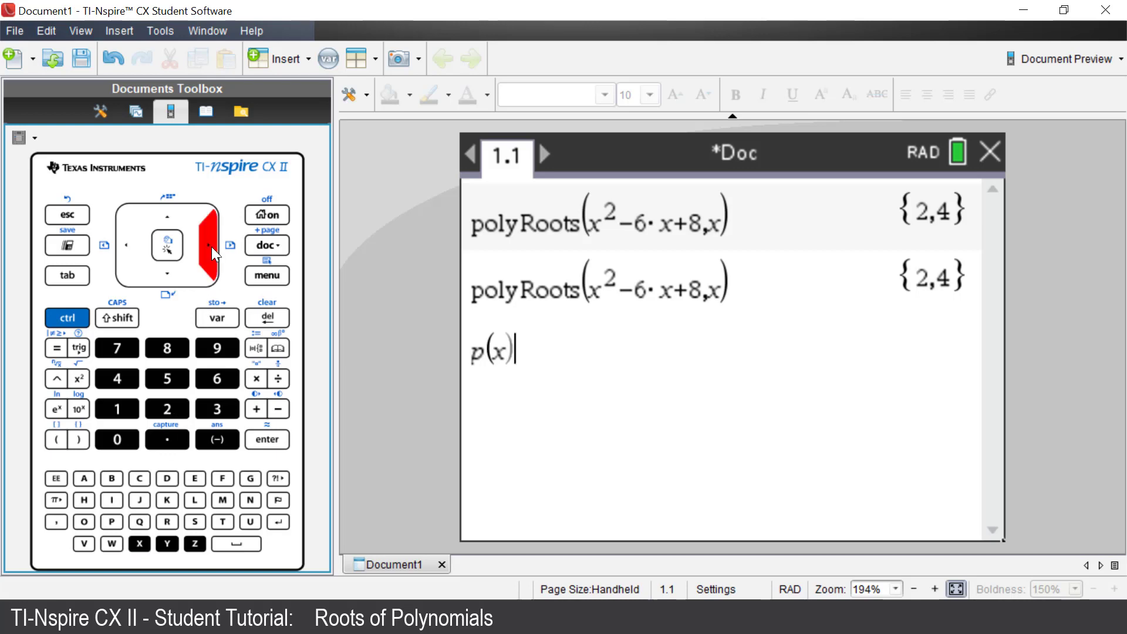
pyautogui.click(82, 321)
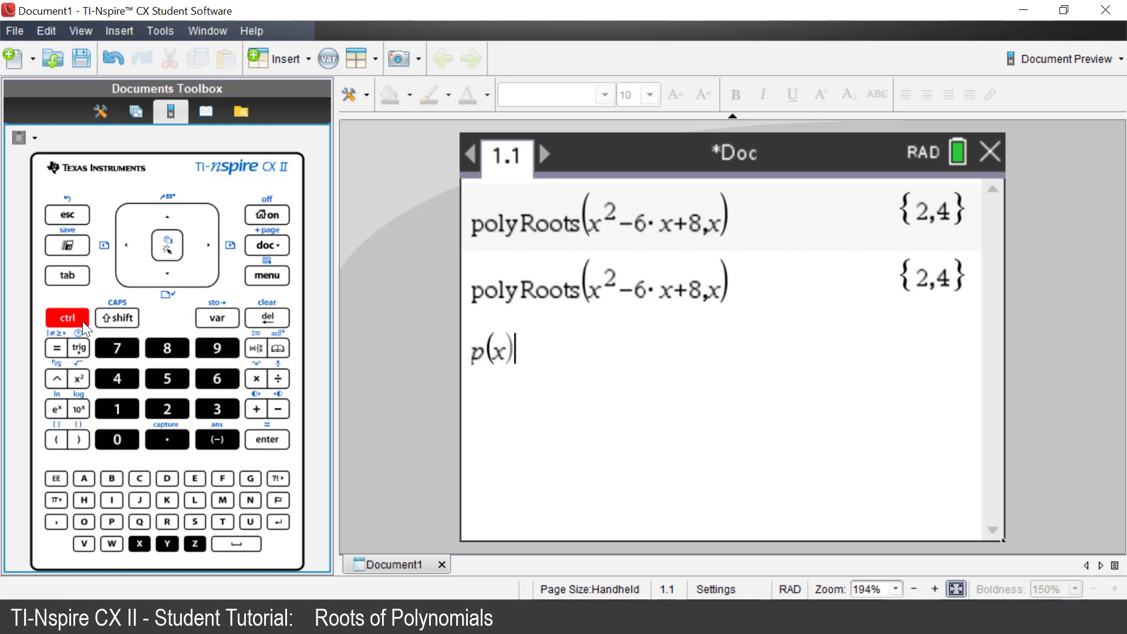
pyautogui.click(255, 348)
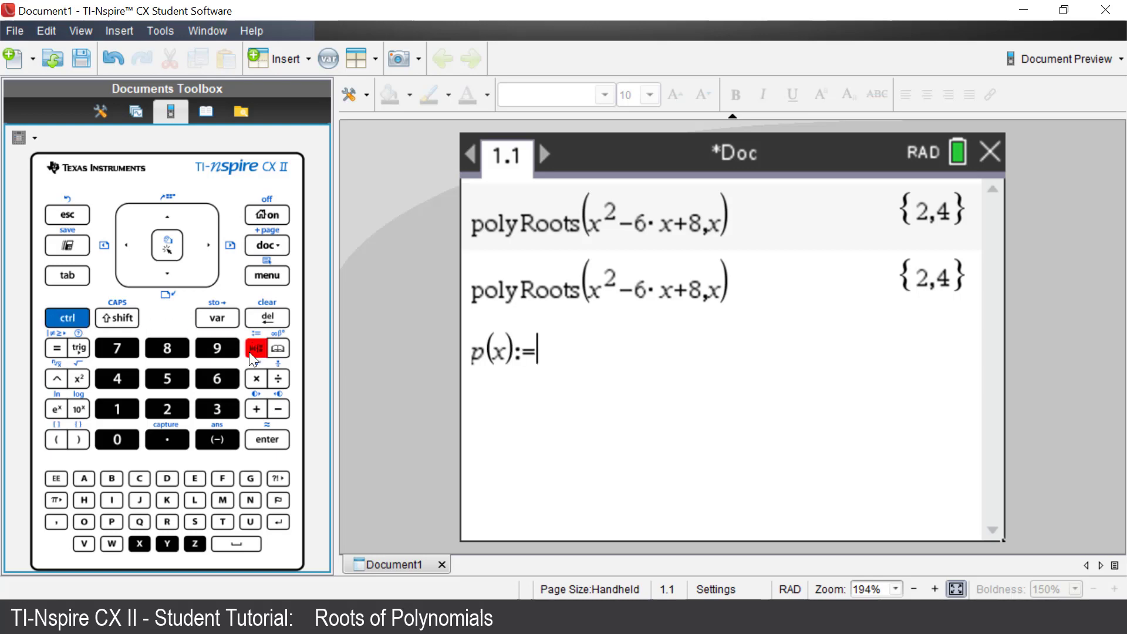
# Complete the definition with x²−6x+8 and store it, getting Done
pyautogui.click(145, 543)
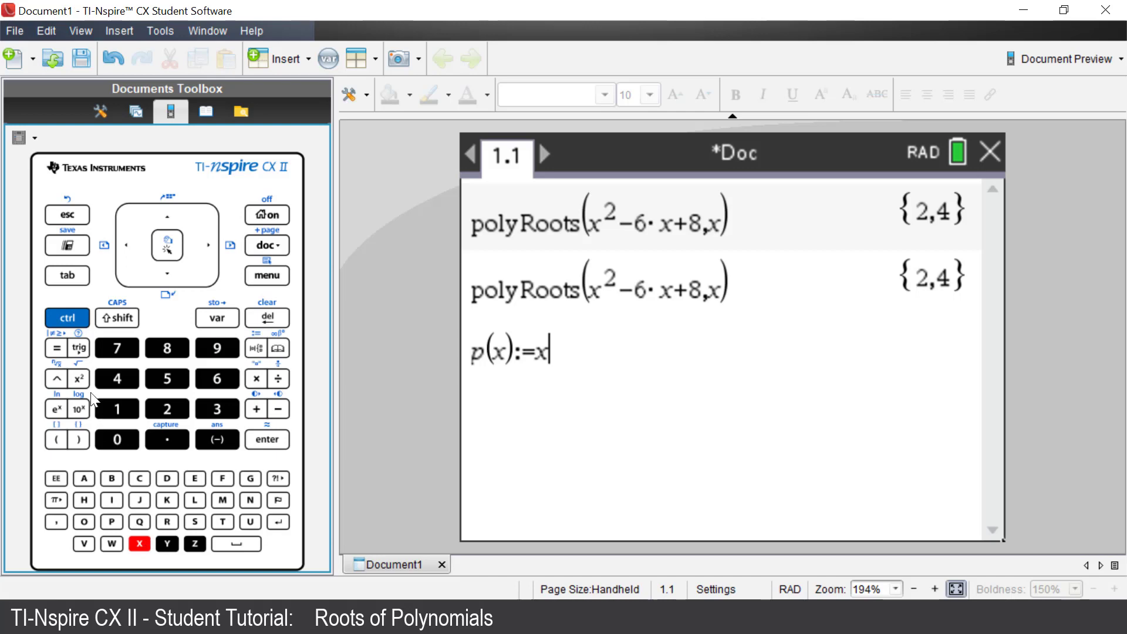
pyautogui.click(78, 379)
pyautogui.click(279, 409)
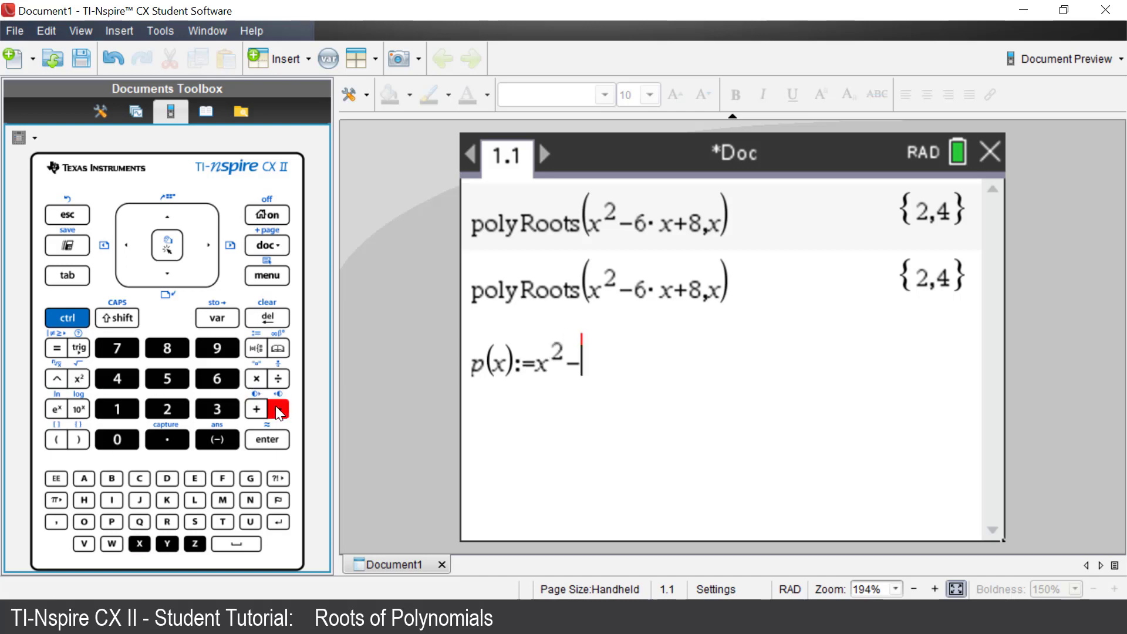
pyautogui.click(216, 379)
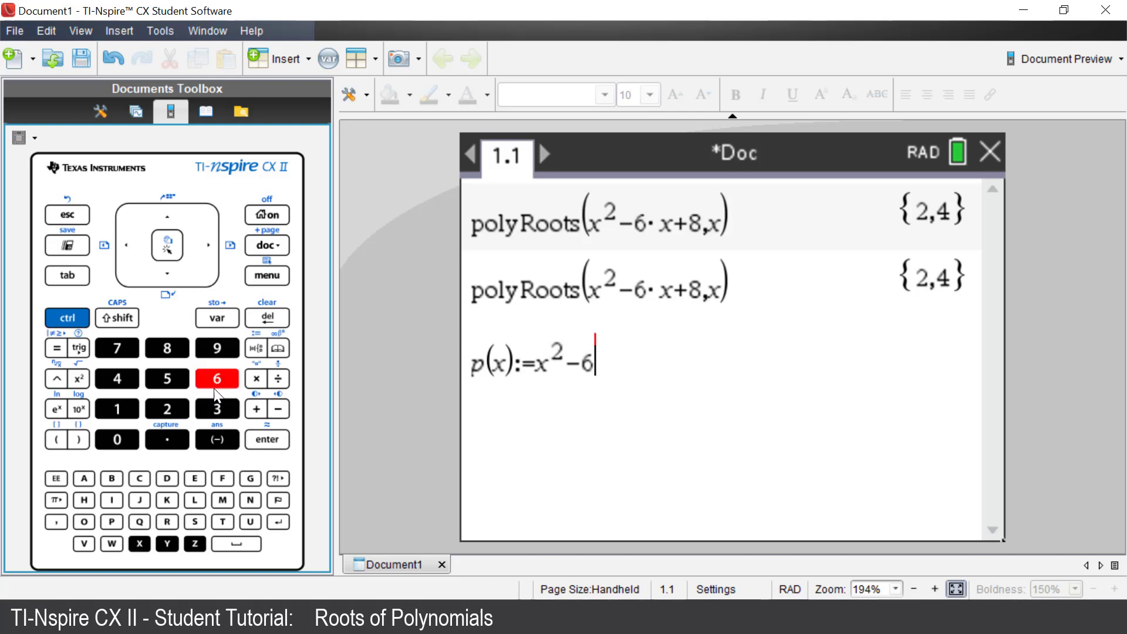
pyautogui.click(139, 542)
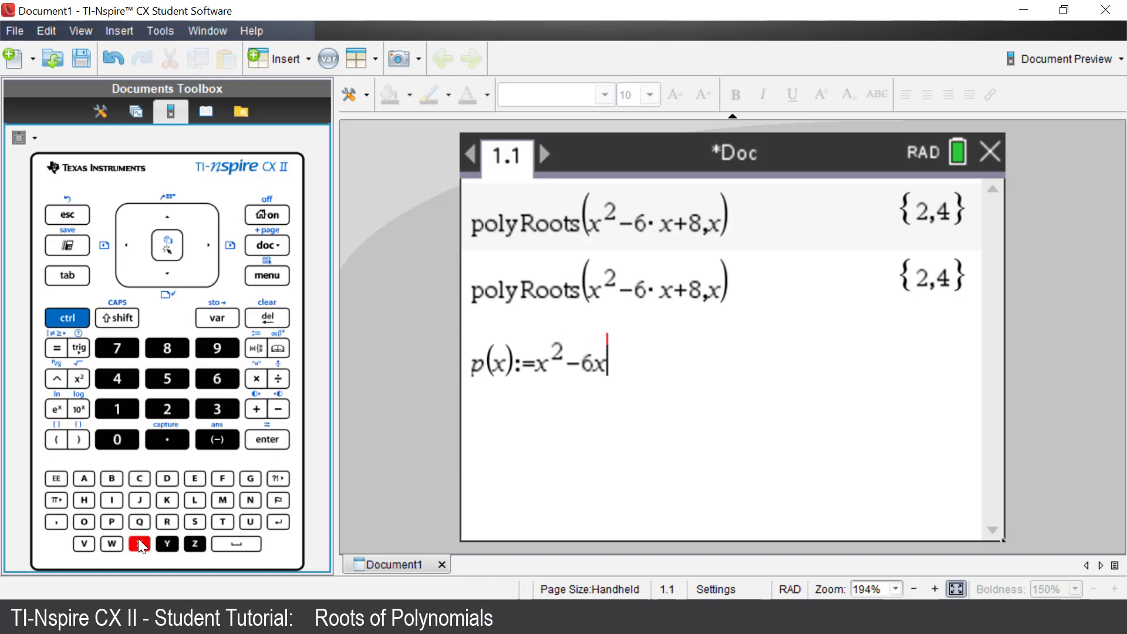
pyautogui.click(255, 411)
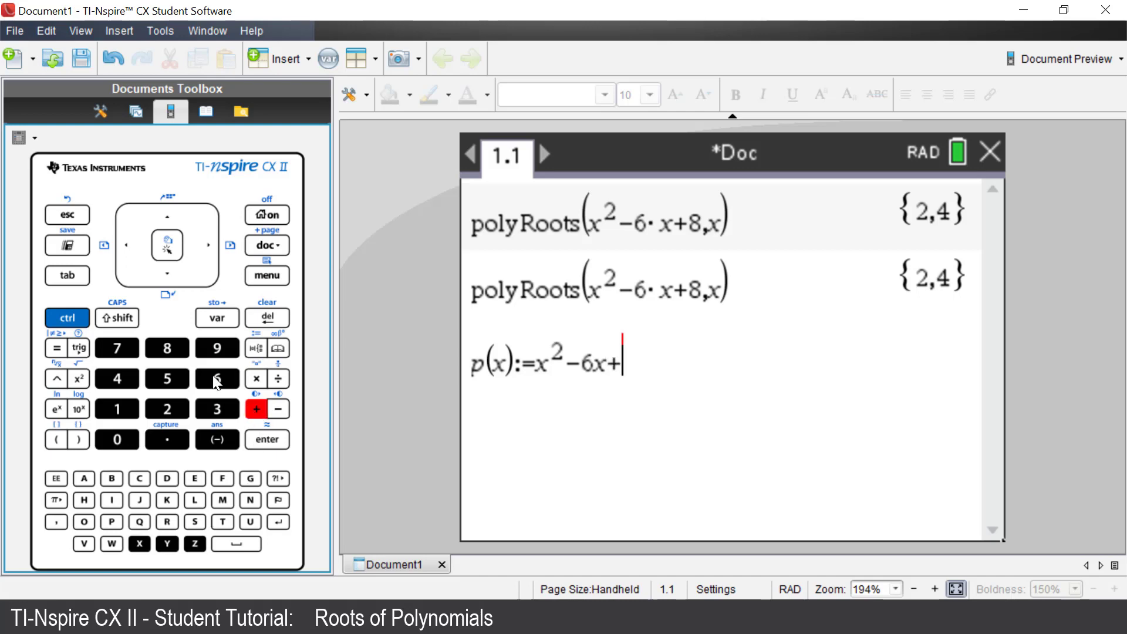
pyautogui.click(168, 354)
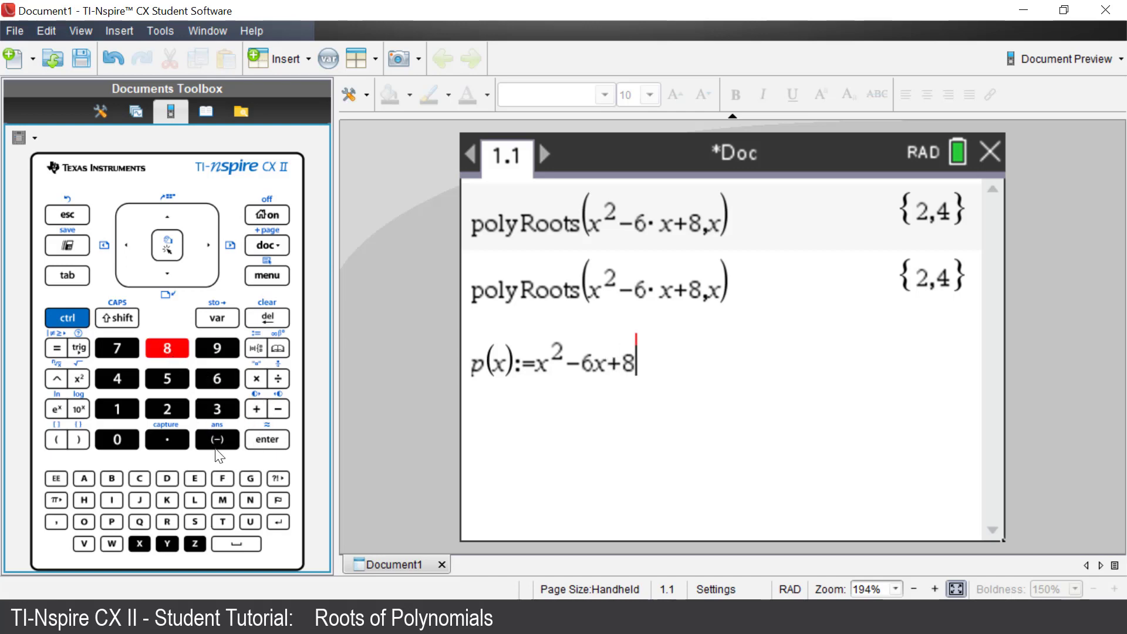
pyautogui.click(266, 444)
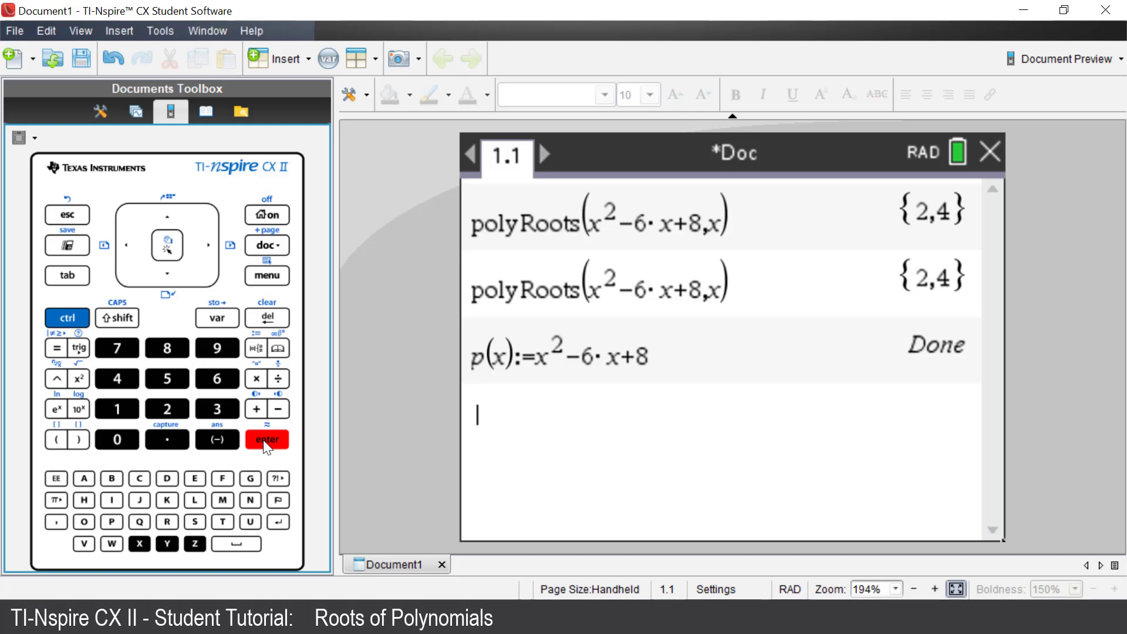
# Insert the defined function p from the variables list as p(x)
pyautogui.click(226, 318)
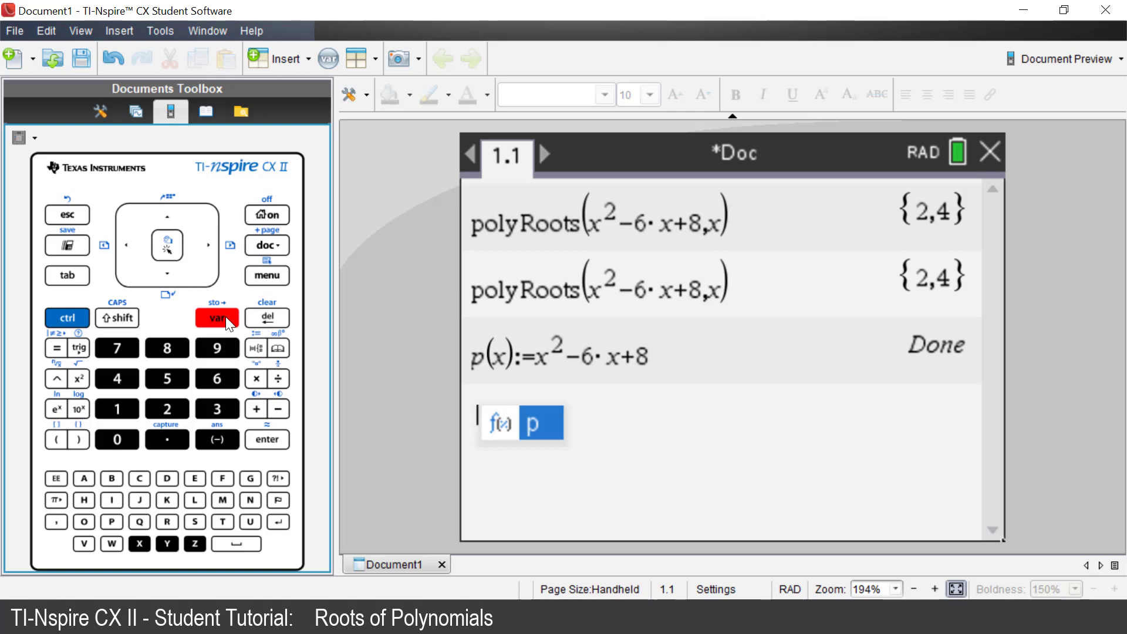
pyautogui.click(267, 440)
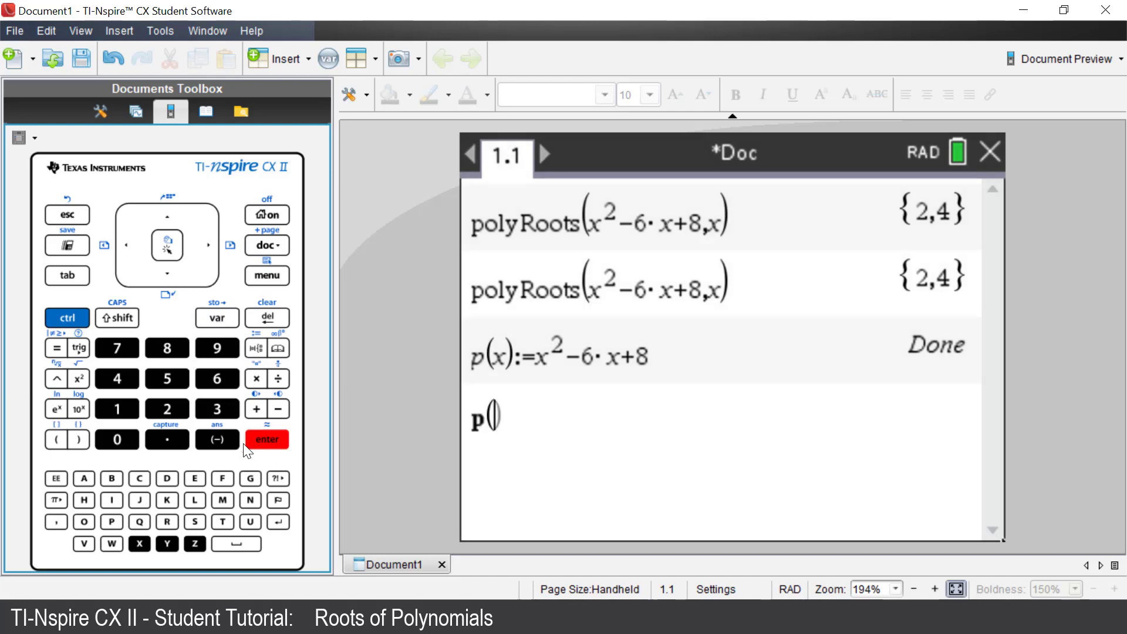
pyautogui.click(141, 544)
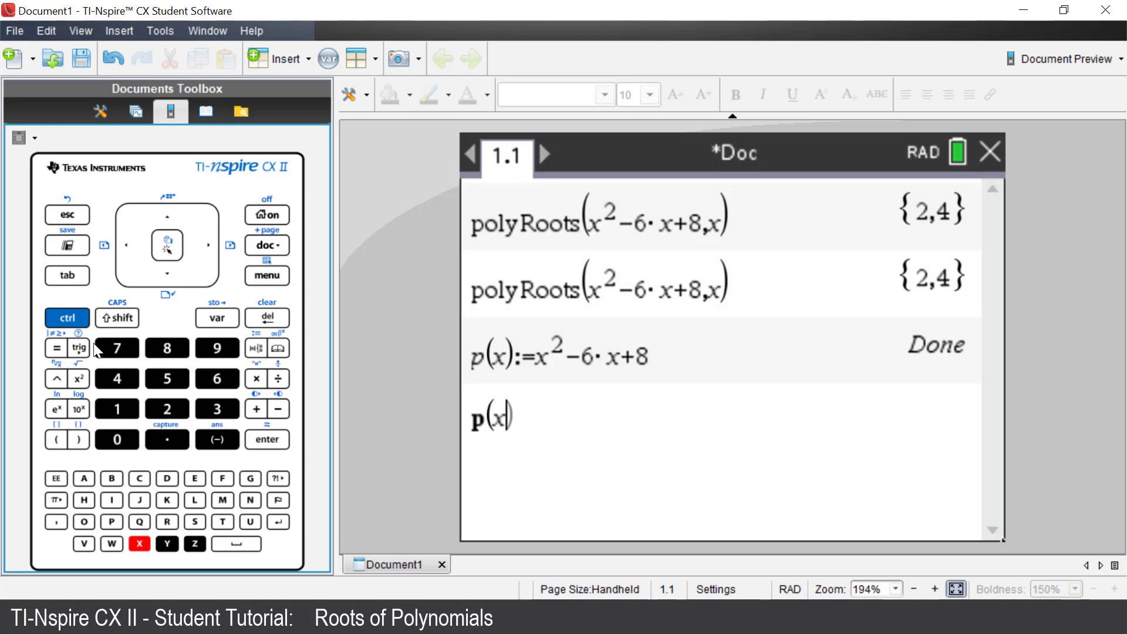
pyautogui.click(78, 315)
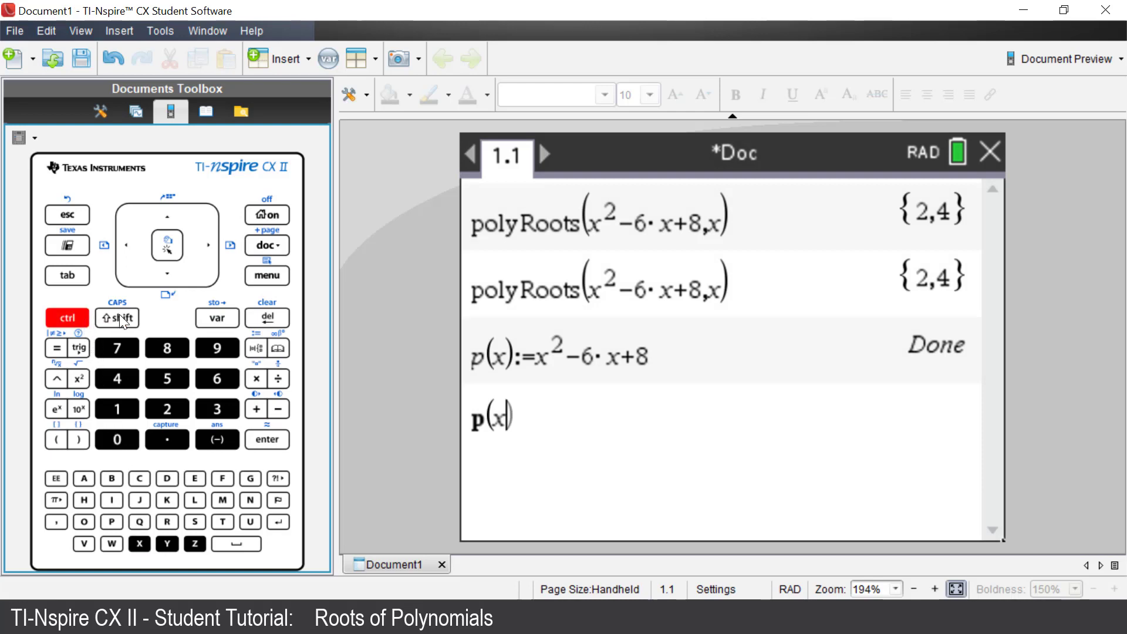
# Apply Find Roots of Polynomial to p(x) for real roots in x, returning {2,4}
pyautogui.click(267, 276)
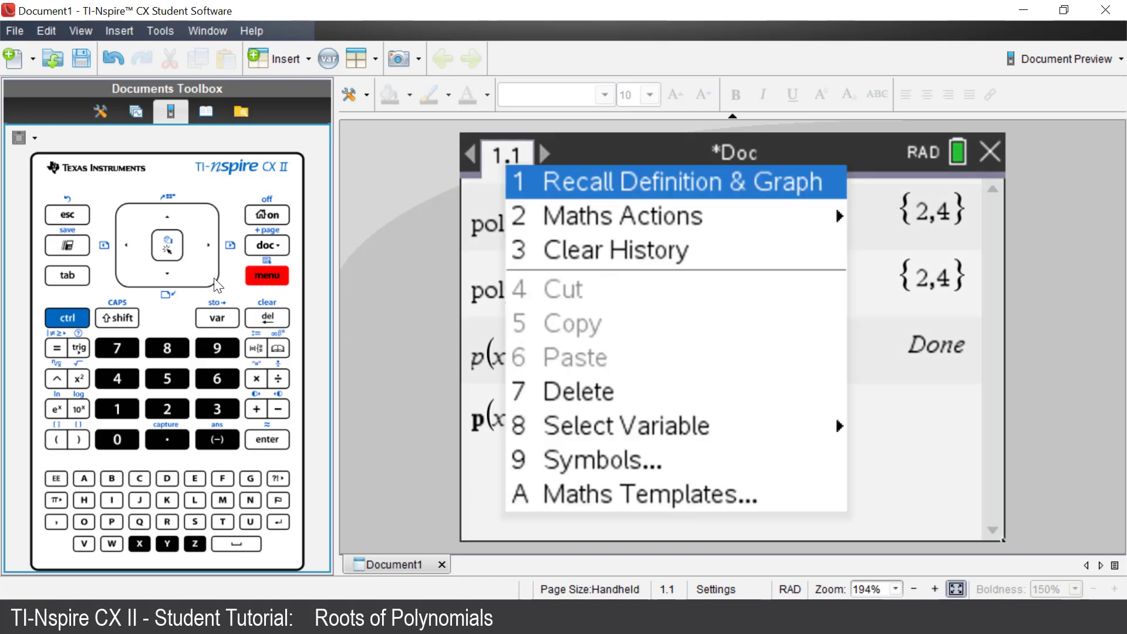
pyautogui.click(170, 273)
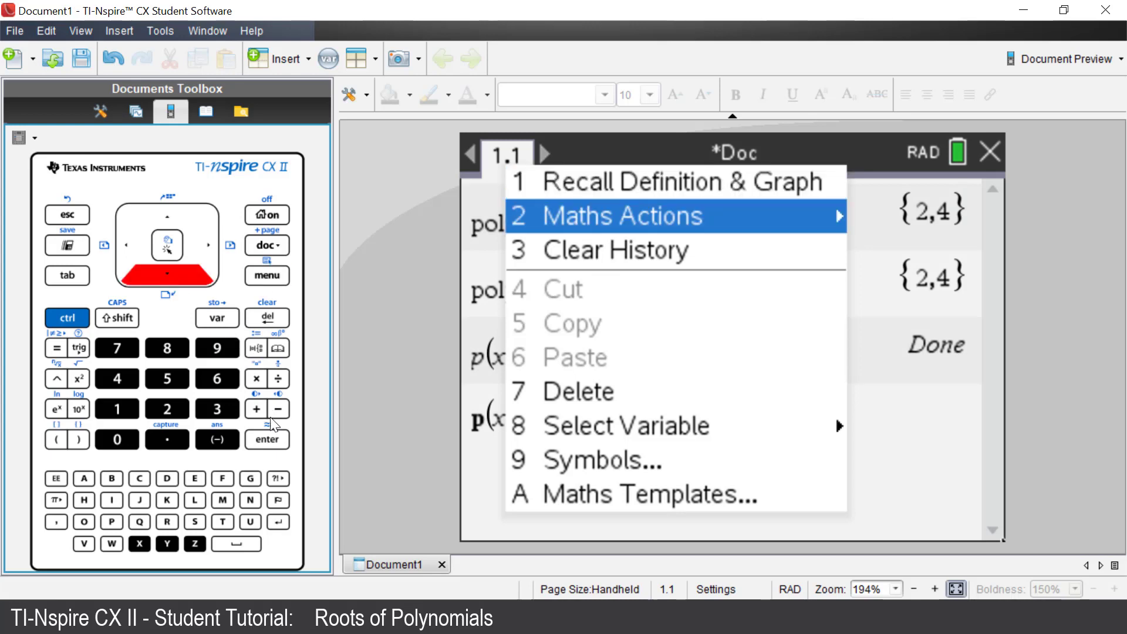
pyautogui.click(270, 441)
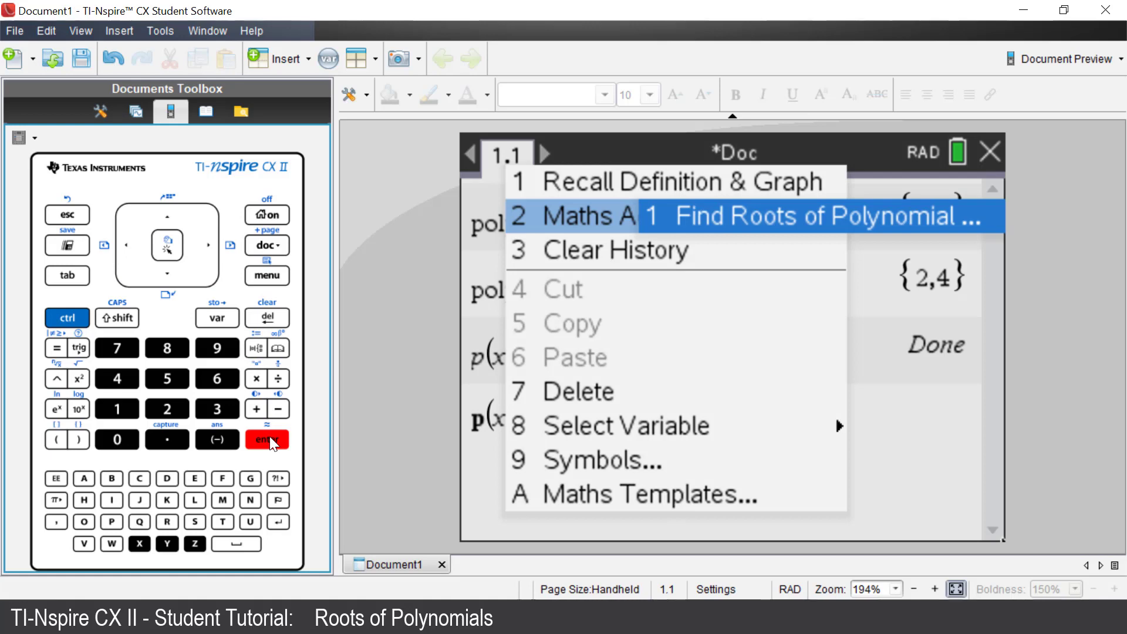
pyautogui.click(270, 441)
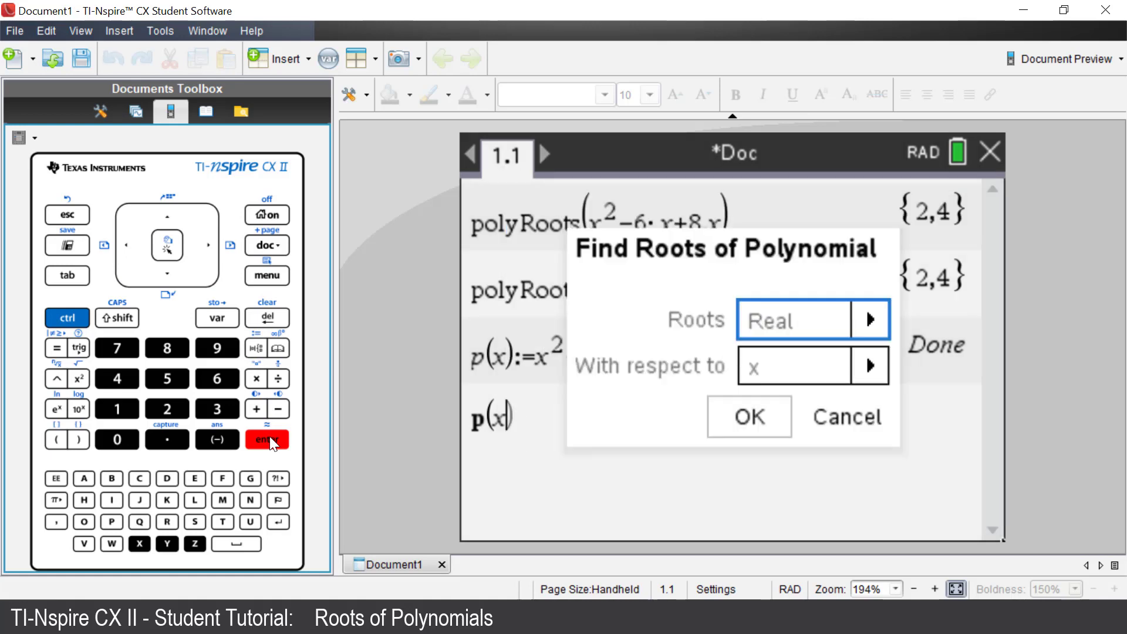
pyautogui.click(270, 441)
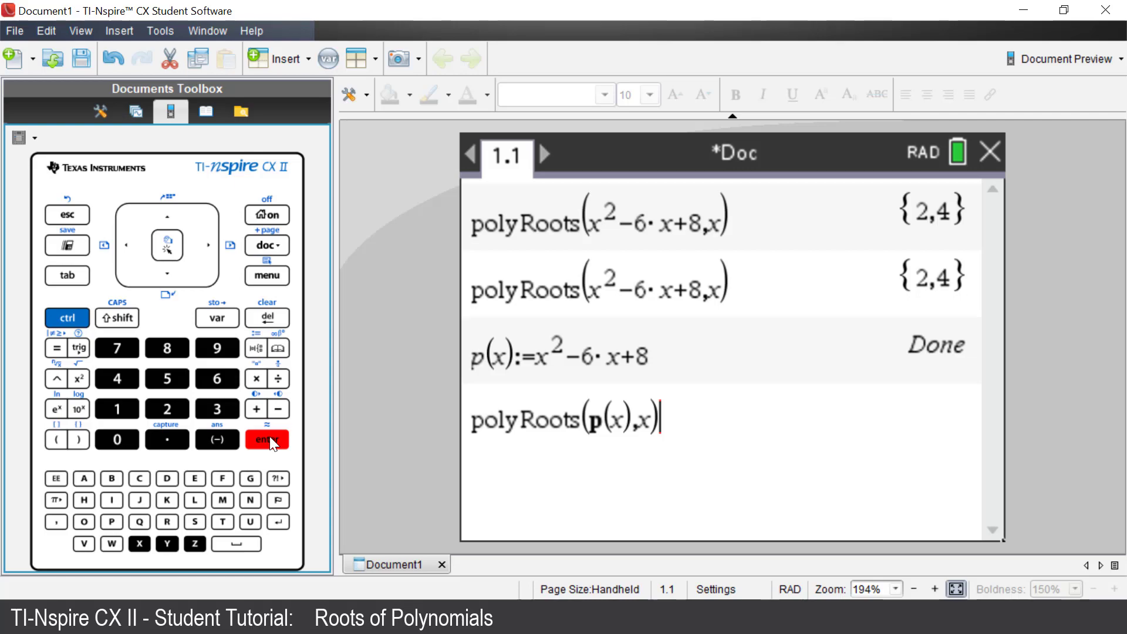
pyautogui.click(270, 441)
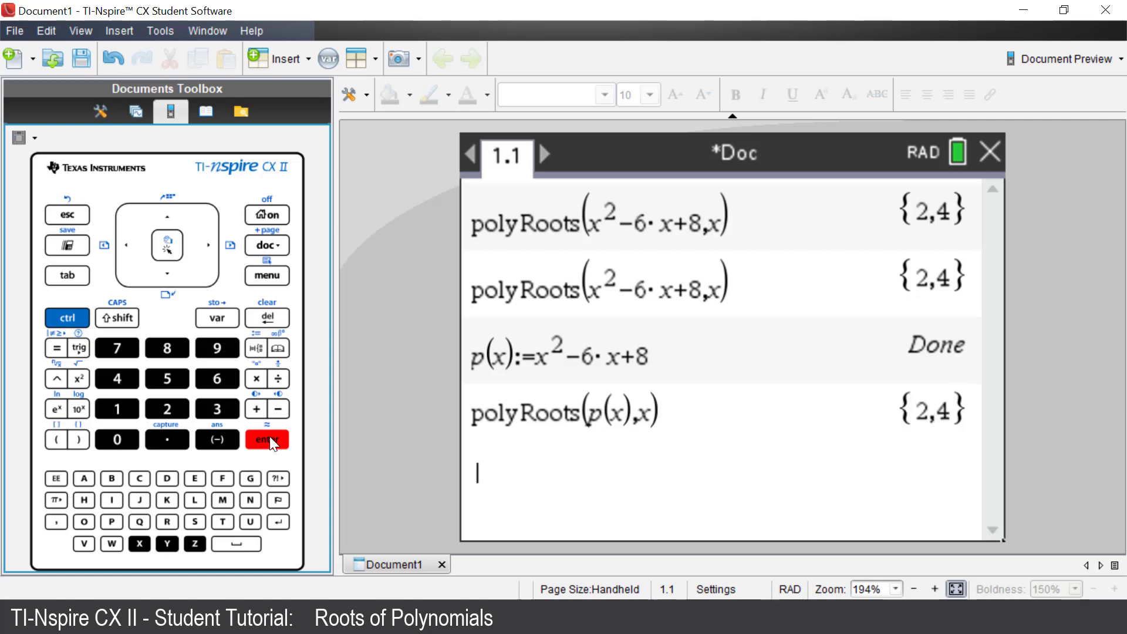